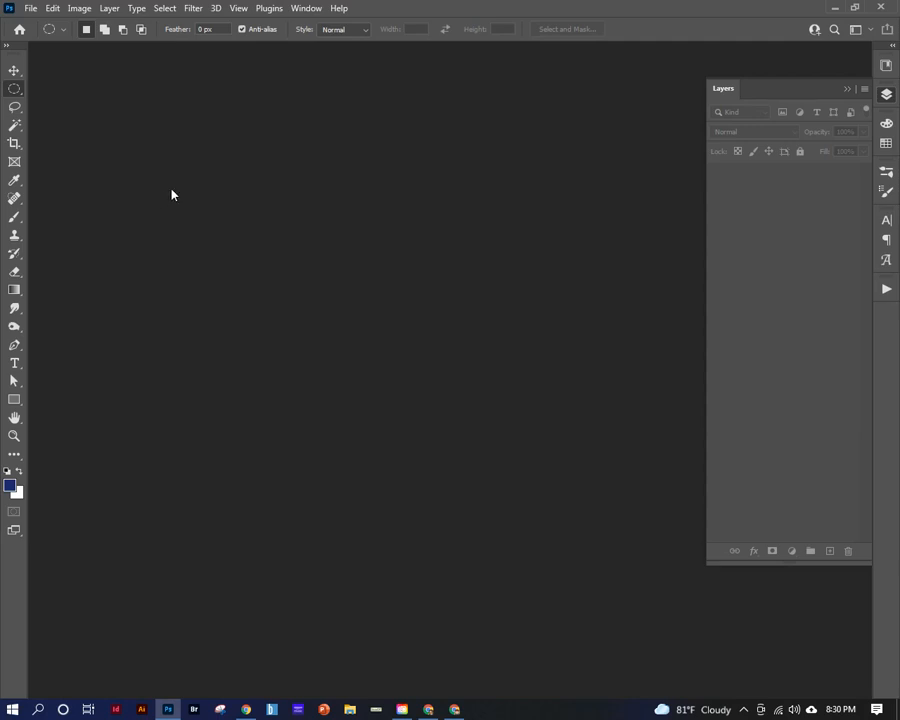
Browse for a file to open in Google Drive (G:), going to Shared drives > 20-21 Tiger Yearbook > Supplement
{"action": "left_click", "coordinate": [32, 9]}
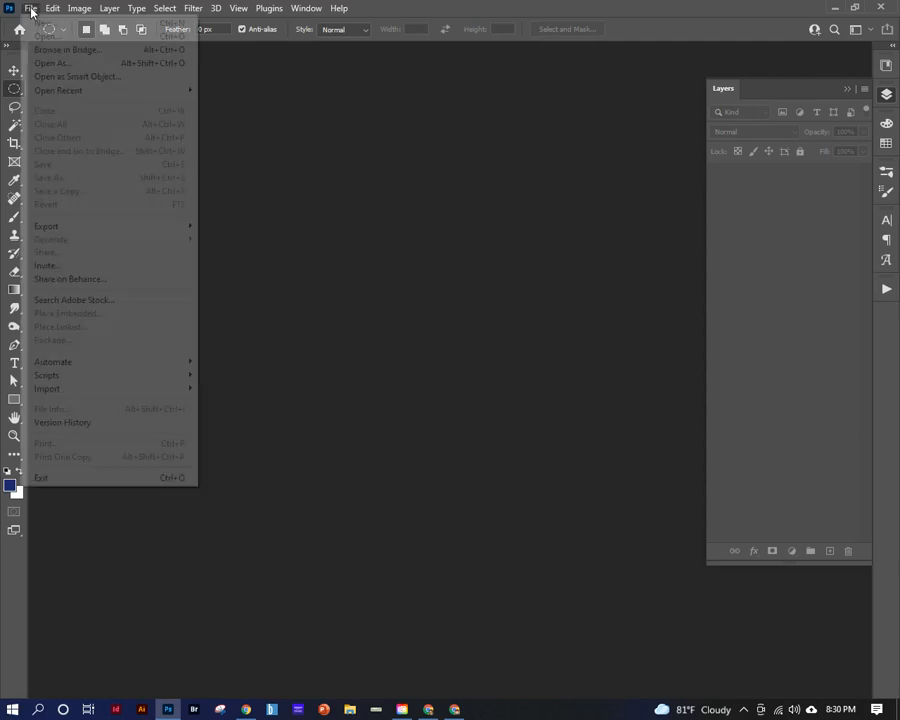
{"action": "left_click", "coordinate": [40, 36]}
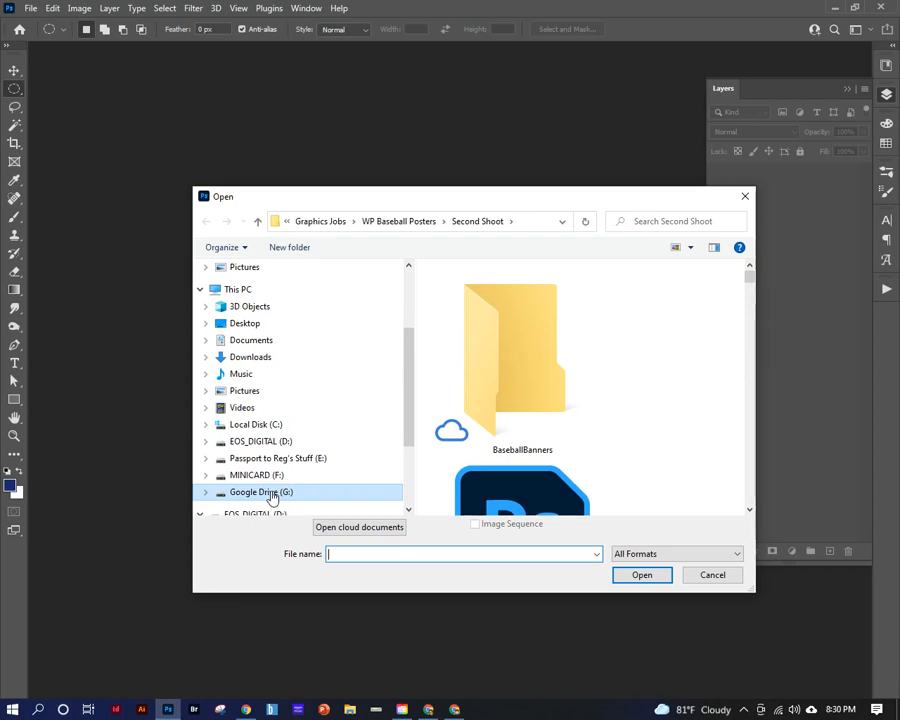
{"action": "left_click", "coordinate": [268, 494]}
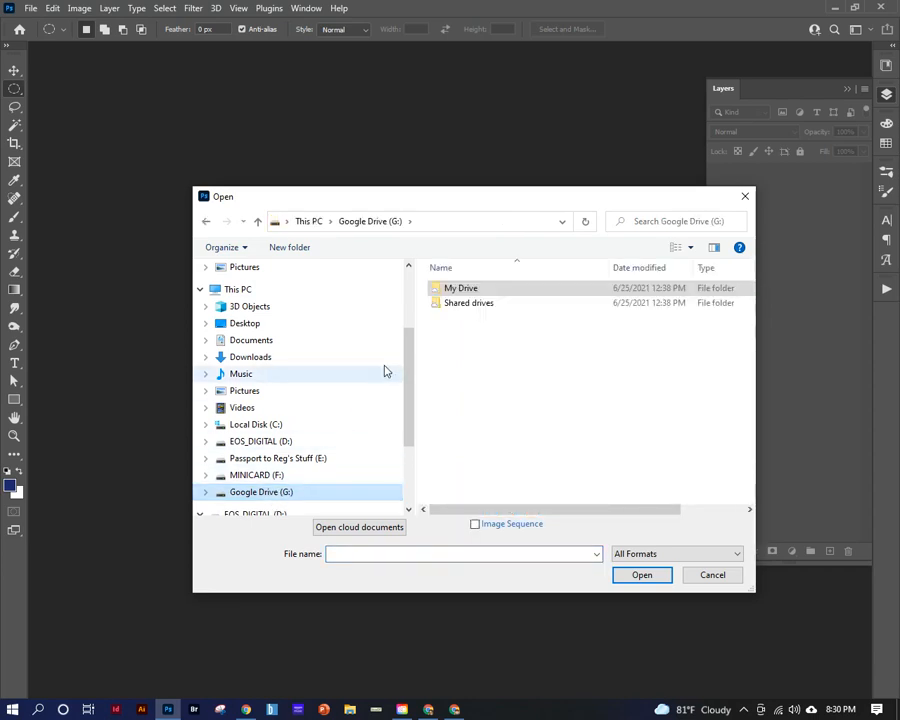
{"action": "double_click", "coordinate": [448, 305]}
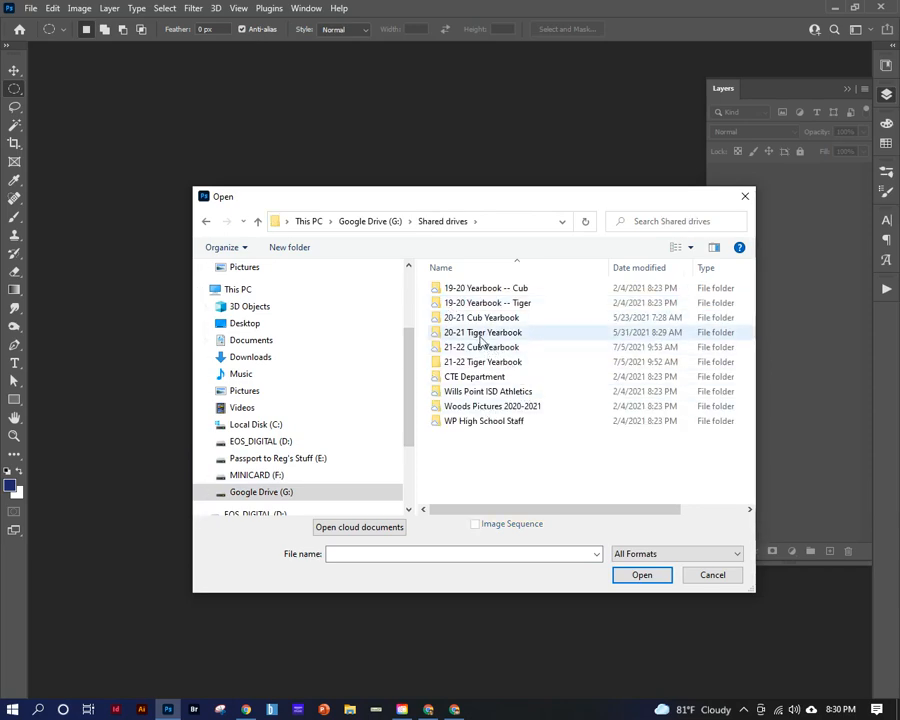
{"action": "left_click", "coordinate": [483, 338]}
{"action": "double_click", "coordinate": [483, 336]}
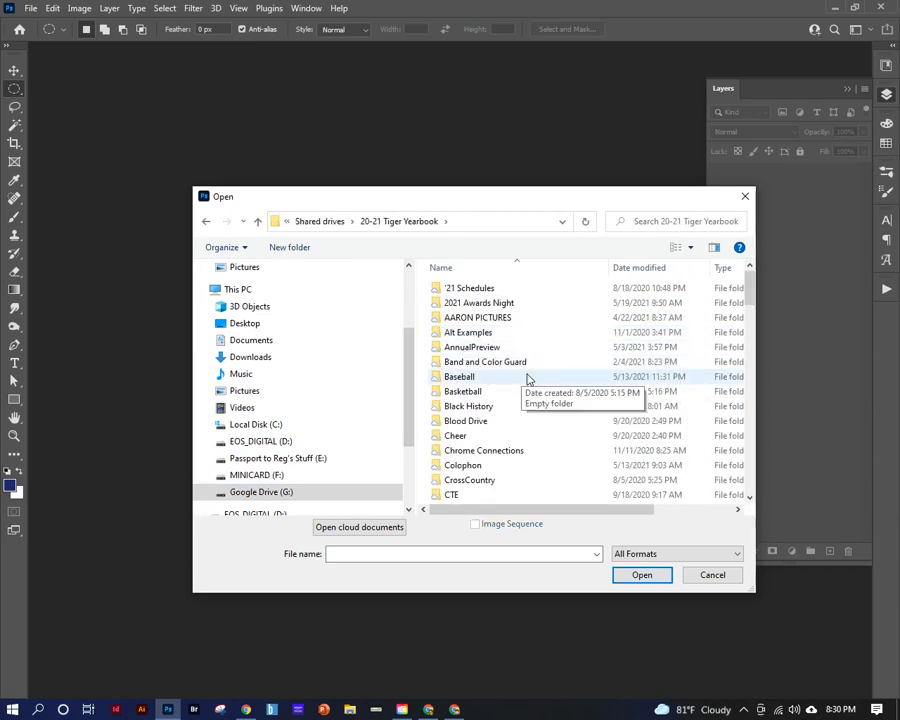
{"action": "scroll", "coordinate": [516, 428], "scroll_direction": "down", "scroll_amount": 10}
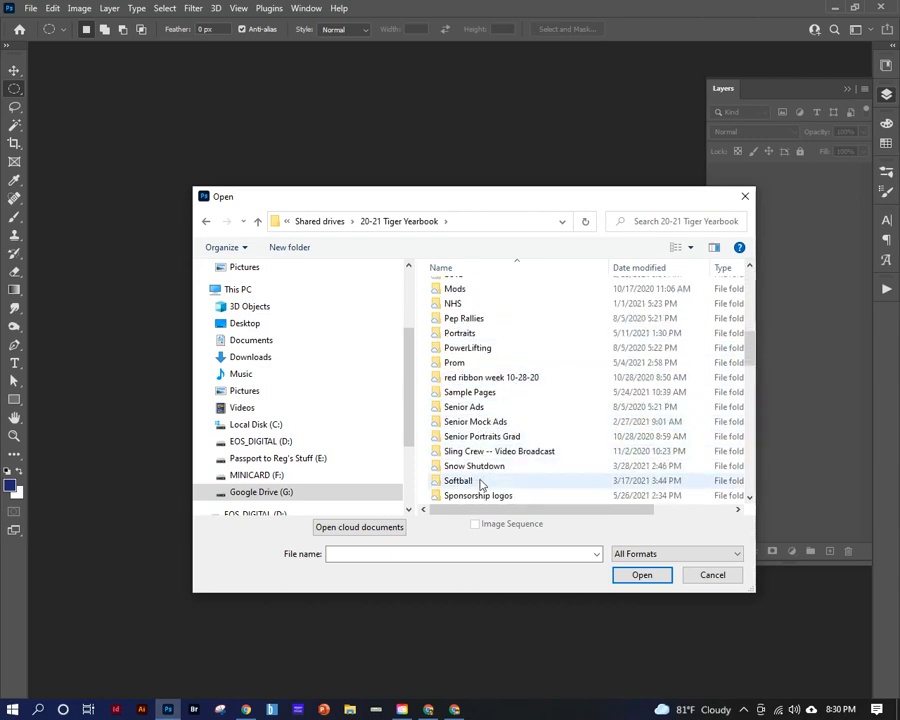
{"action": "scroll", "coordinate": [476, 470], "scroll_direction": "down", "scroll_amount": 2}
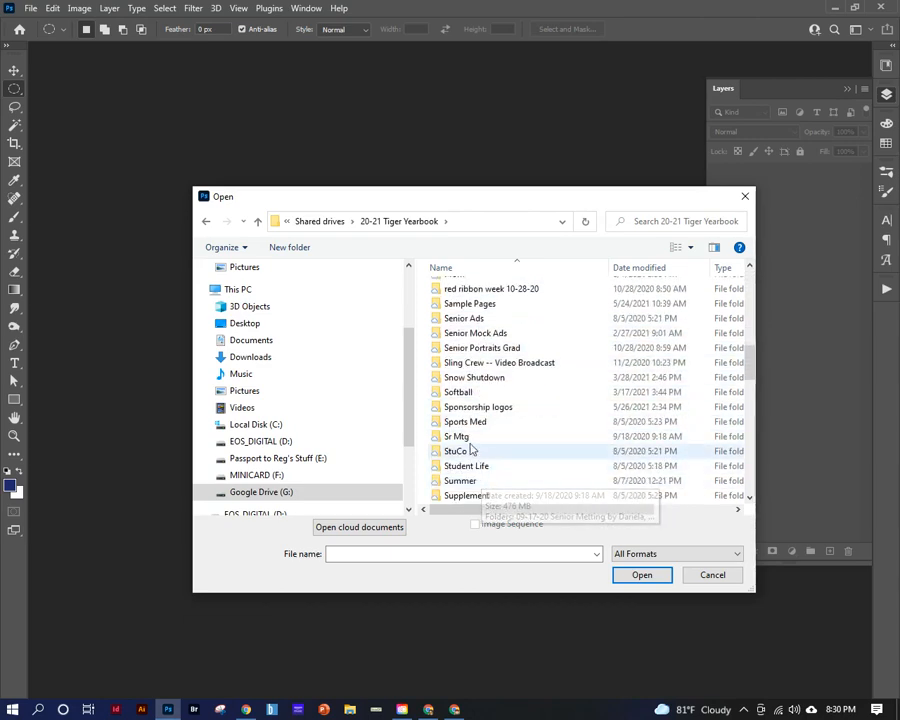
{"action": "left_click", "coordinate": [467, 498]}
{"action": "double_click", "coordinate": [467, 497]}
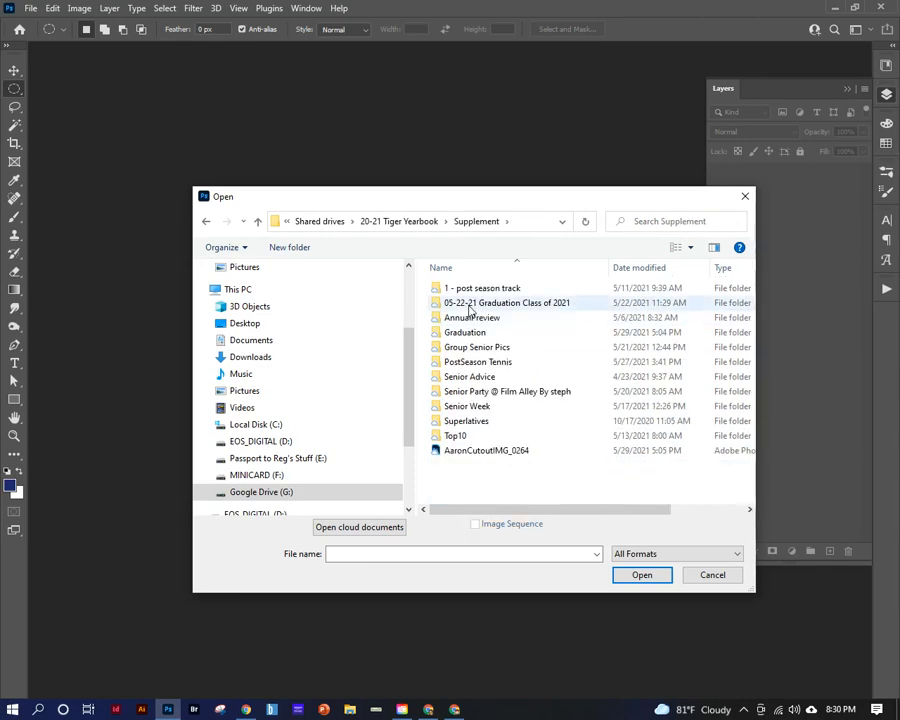
Open the photo DSC_4603 from AnnualPreview > All Photos > Photos > WPHS Superlatives 2021 > Used
{"action": "left_click", "coordinate": [466, 319]}
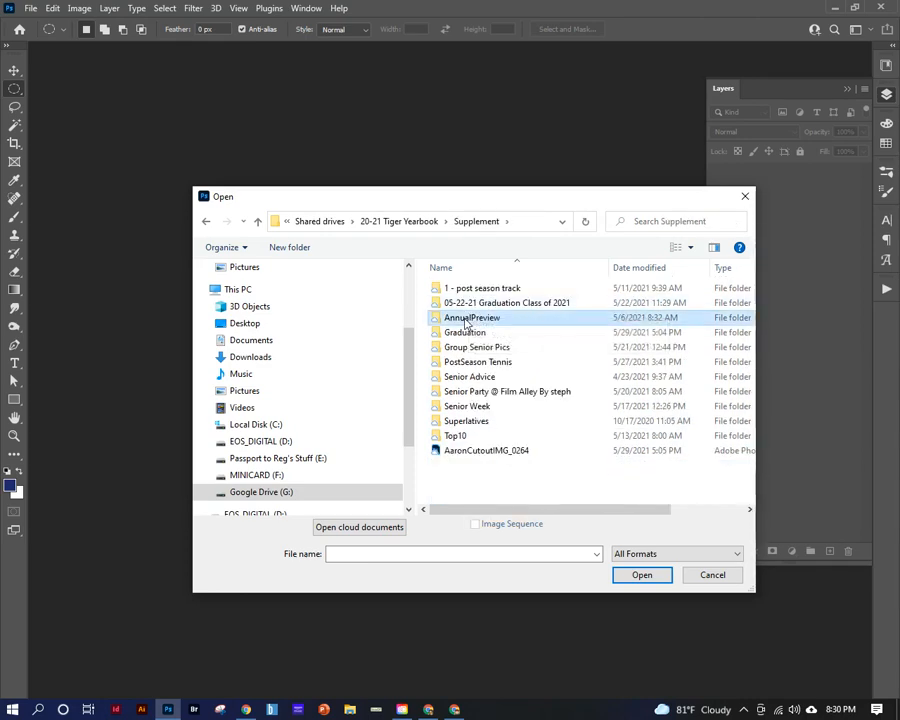
{"action": "double_click", "coordinate": [466, 319]}
{"action": "double_click", "coordinate": [455, 290]}
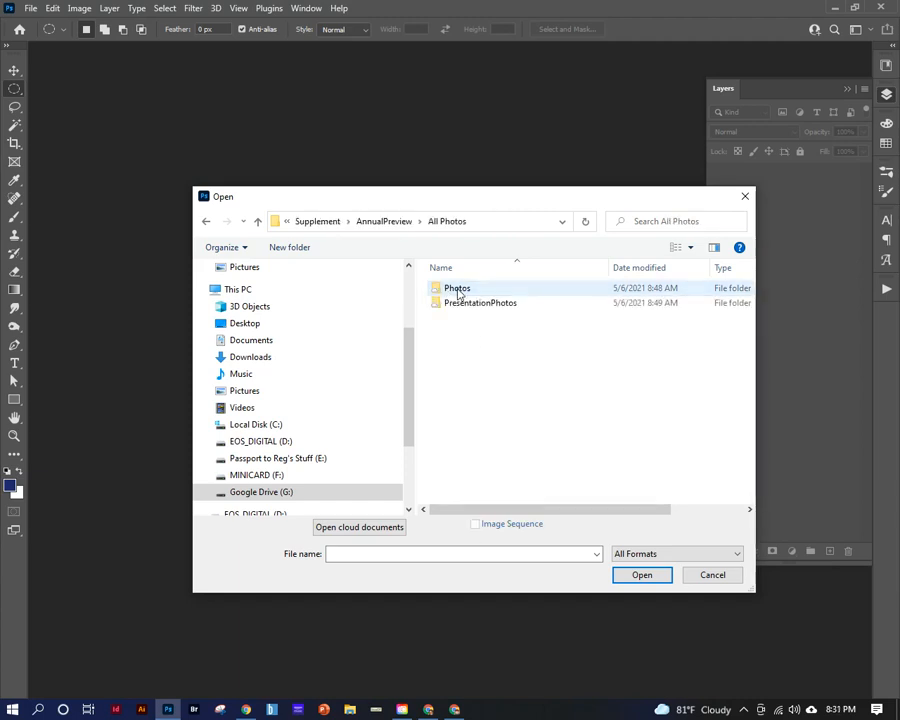
{"action": "double_click", "coordinate": [459, 292]}
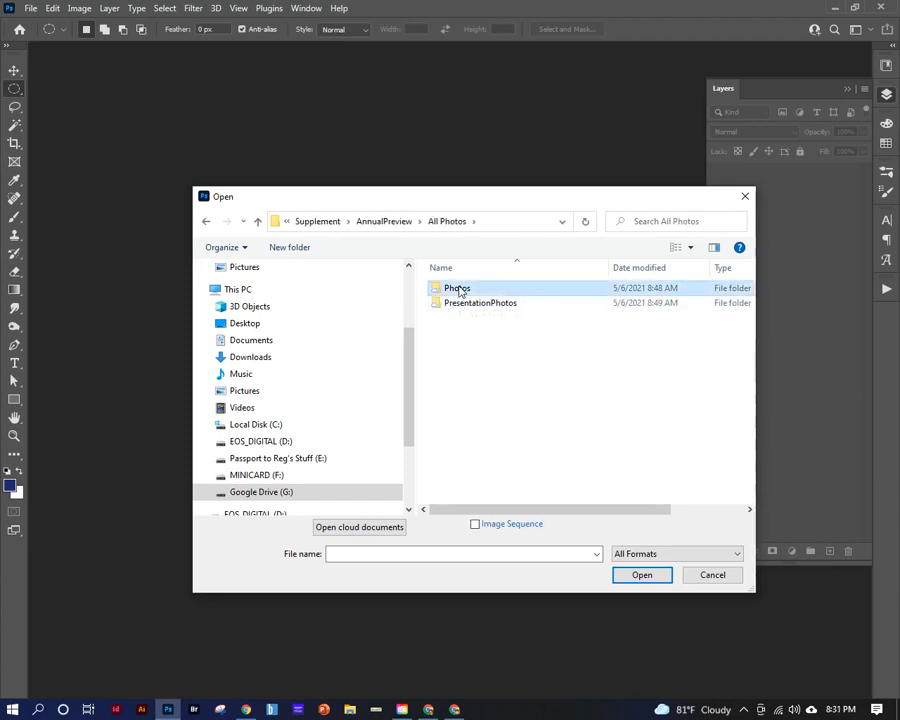
{"action": "double_click", "coordinate": [474, 292]}
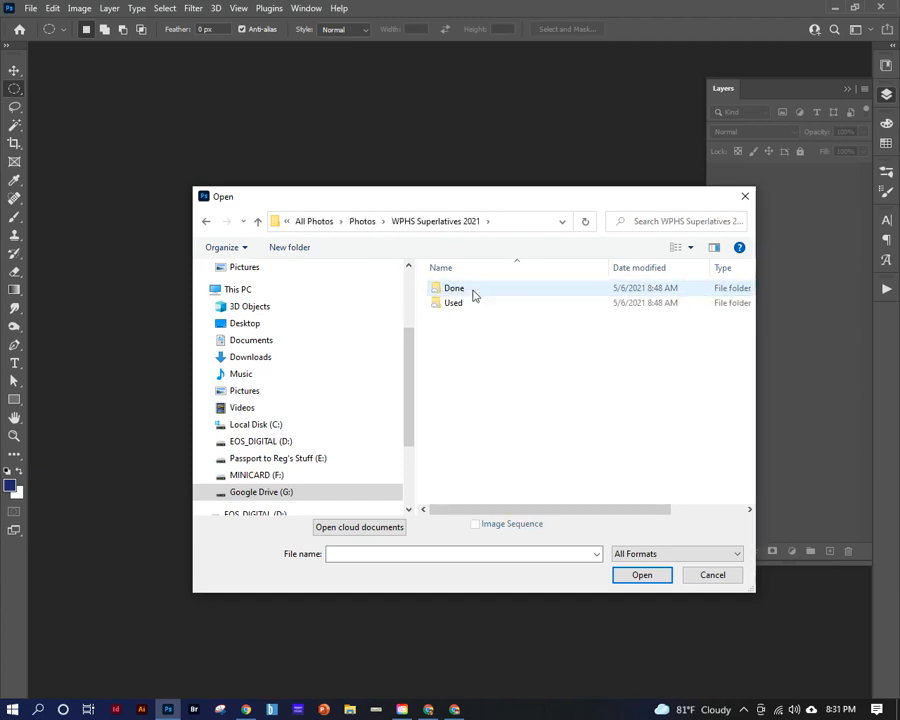
{"action": "double_click", "coordinate": [458, 304]}
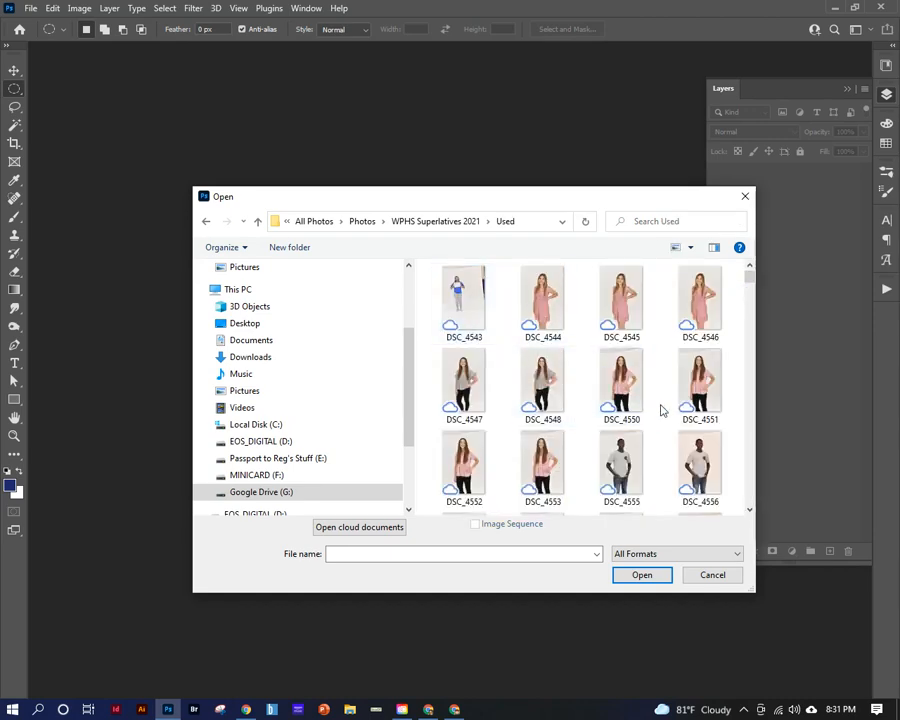
{"action": "scroll", "coordinate": [660, 410], "scroll_direction": "down", "scroll_amount": 4}
{"action": "scroll", "coordinate": [660, 410], "scroll_direction": "down", "scroll_amount": 9}
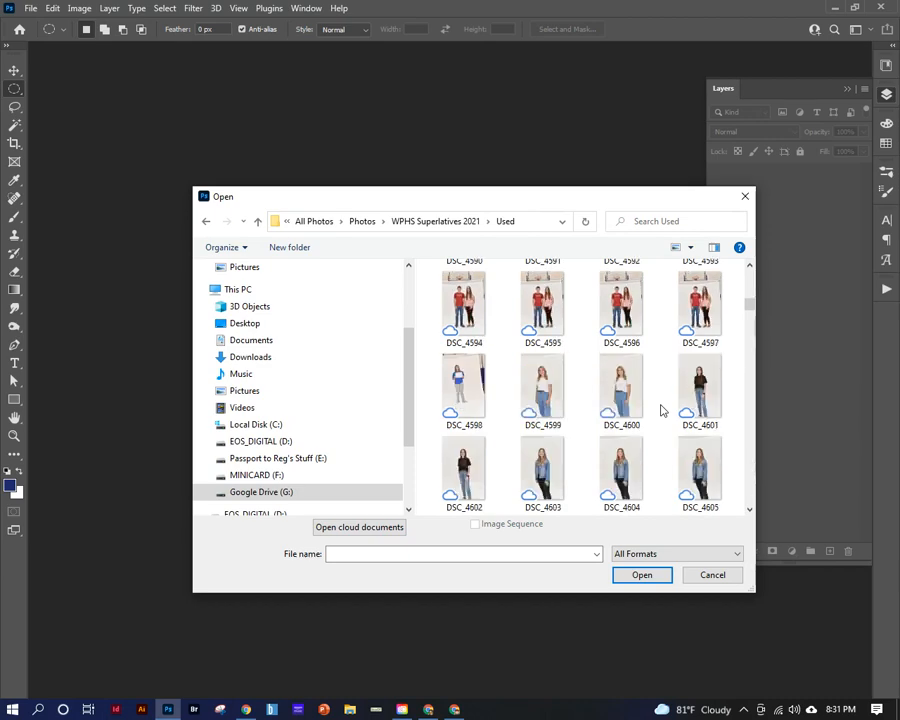
{"action": "double_click", "coordinate": [535, 298]}
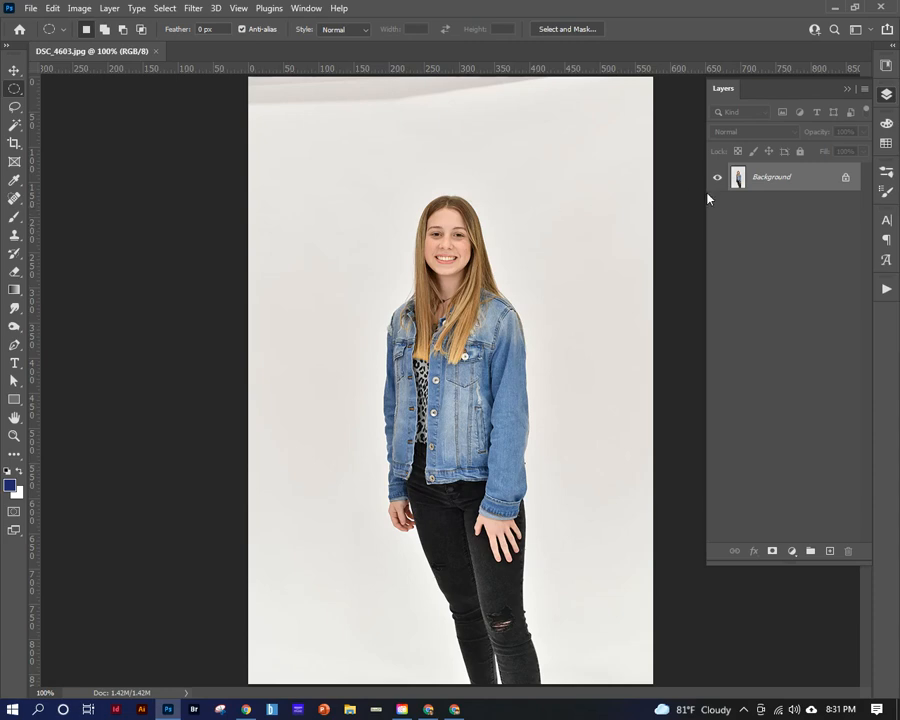
Duplicate the Background layer of the portrait photo
{"action": "left_click", "coordinate": [850, 90]}
{"action": "left_click", "coordinate": [886, 96]}
{"action": "key", "text": "ctrl+j"}
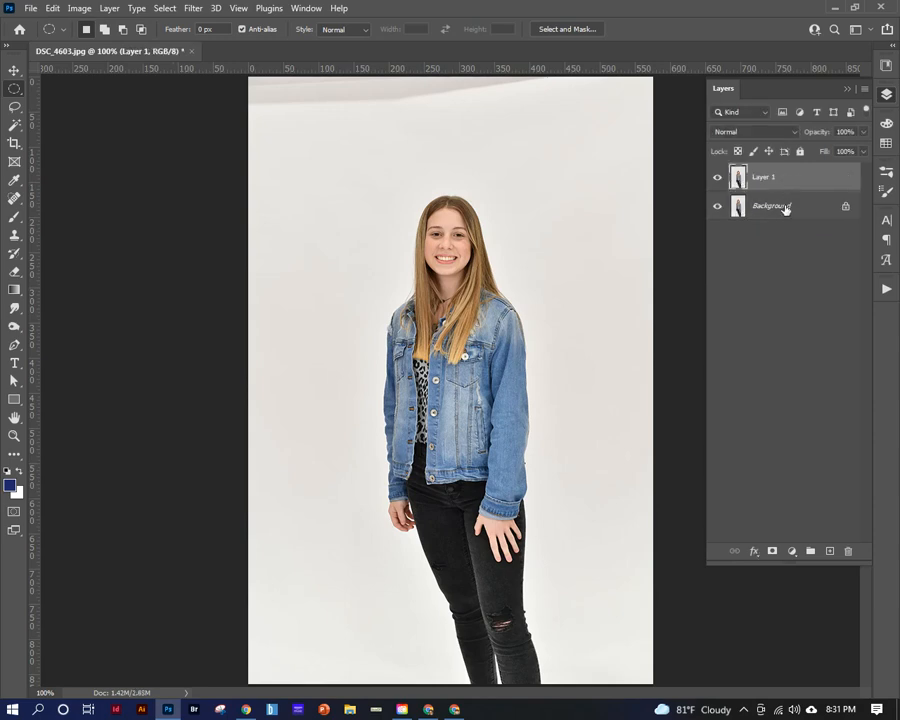
{"action": "right_click", "coordinate": [768, 207]}
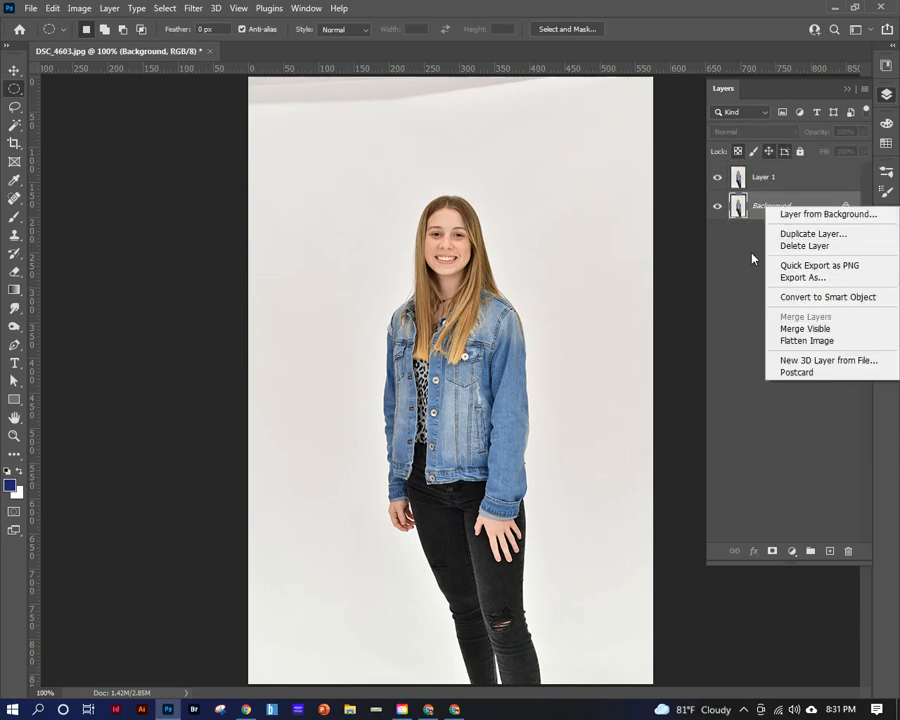
{"action": "left_click", "coordinate": [756, 233]}
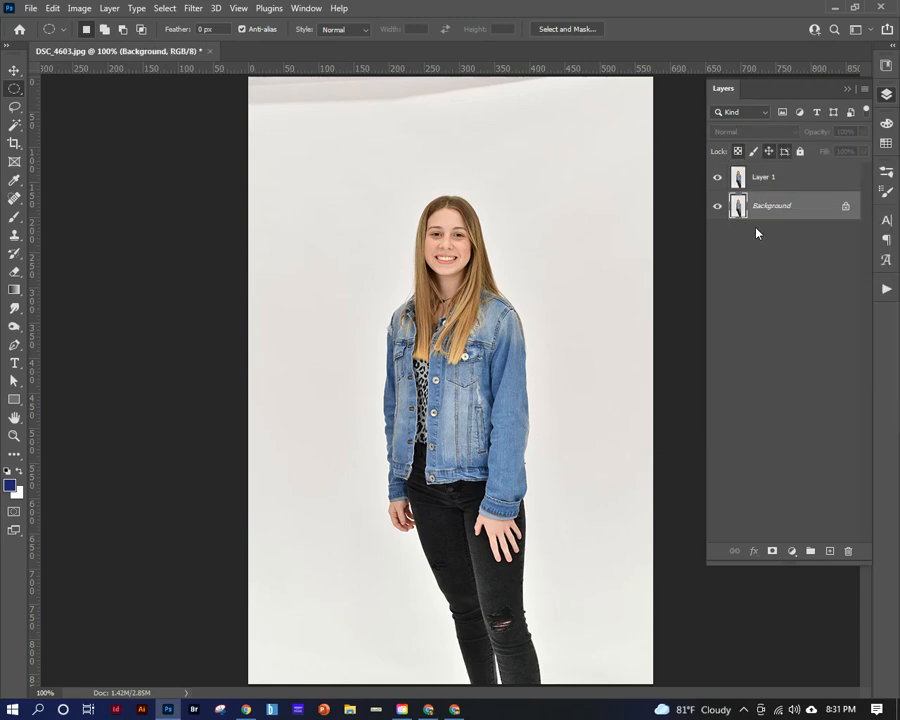
Hide the original Background layer and add a white layer mask to Layer 1
{"action": "left_click", "coordinate": [772, 178]}
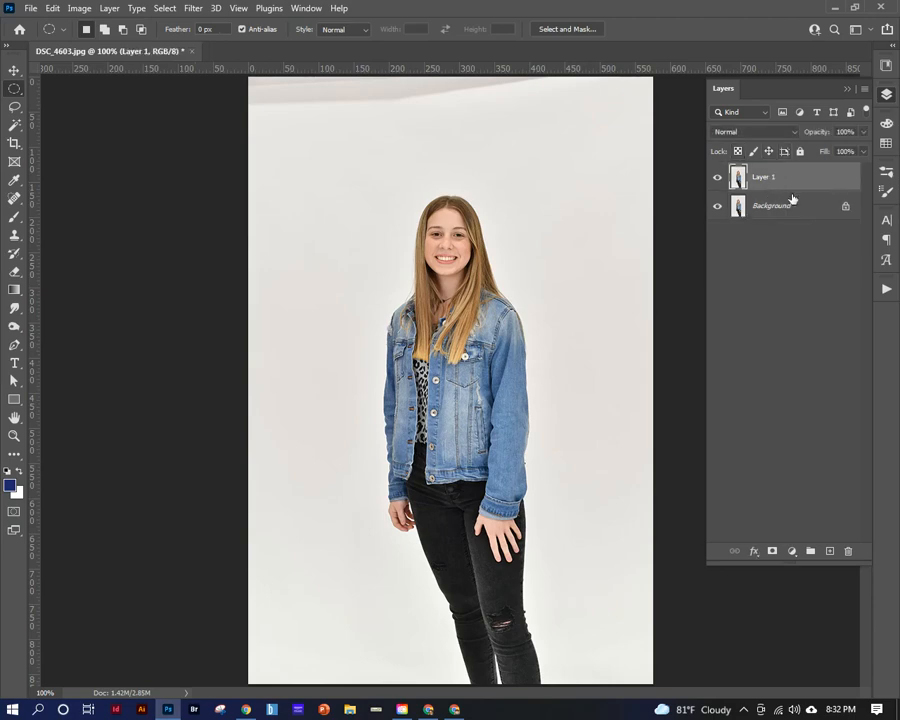
{"action": "left_click", "coordinate": [717, 206]}
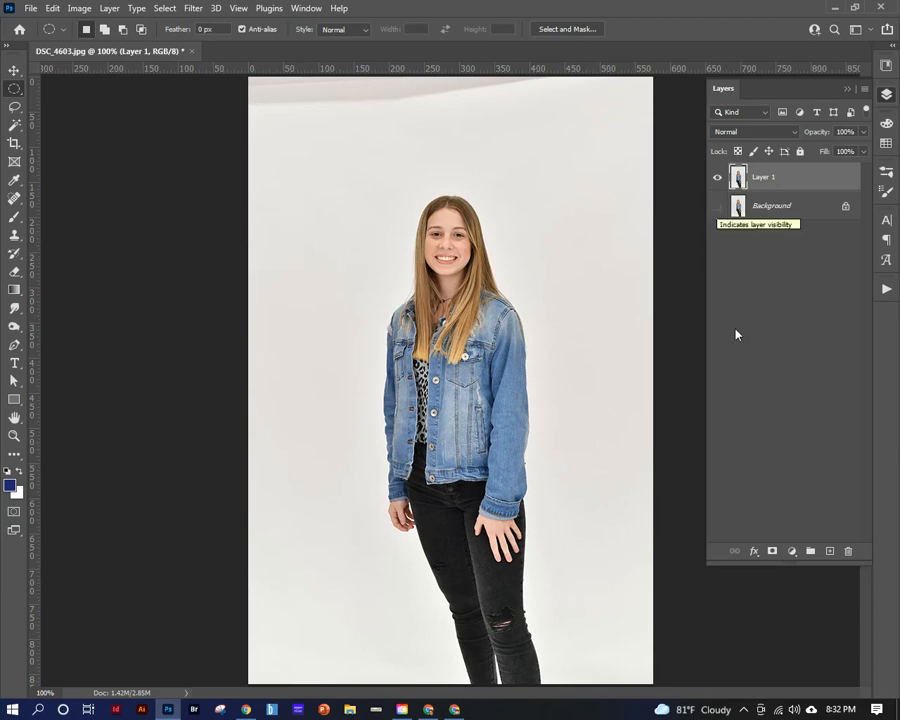
{"action": "left_click", "coordinate": [772, 552]}
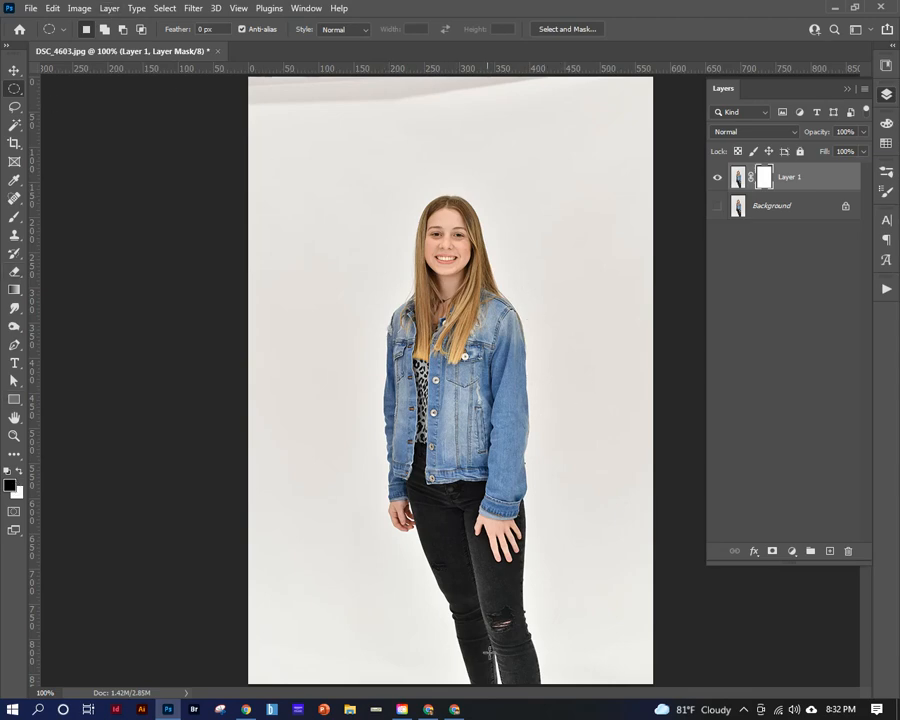
{"action": "left_click", "coordinate": [165, 9]}
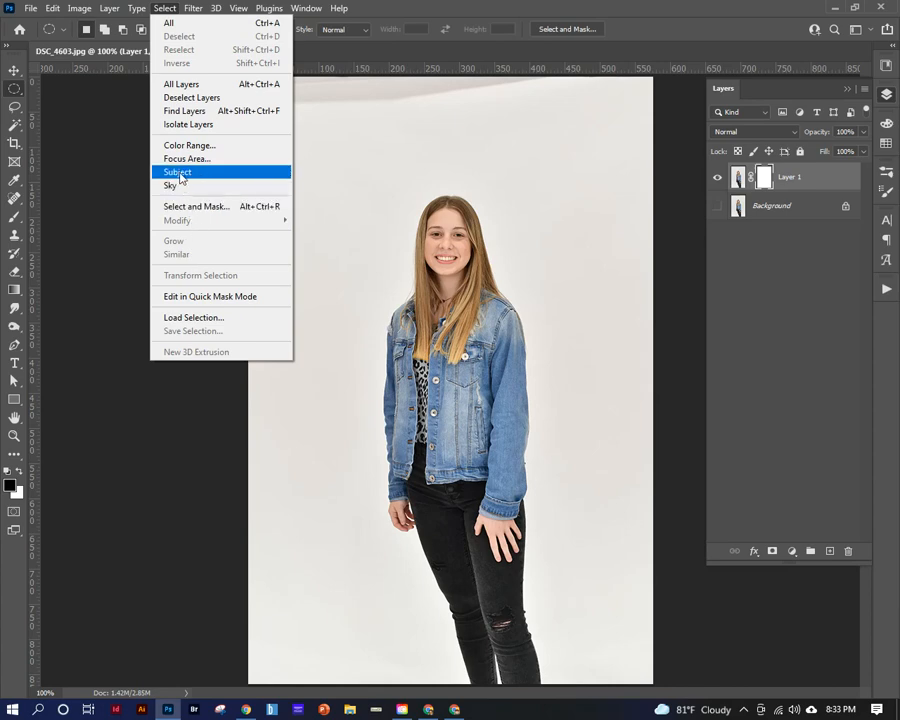
{"action": "left_click", "coordinate": [178, 172]}
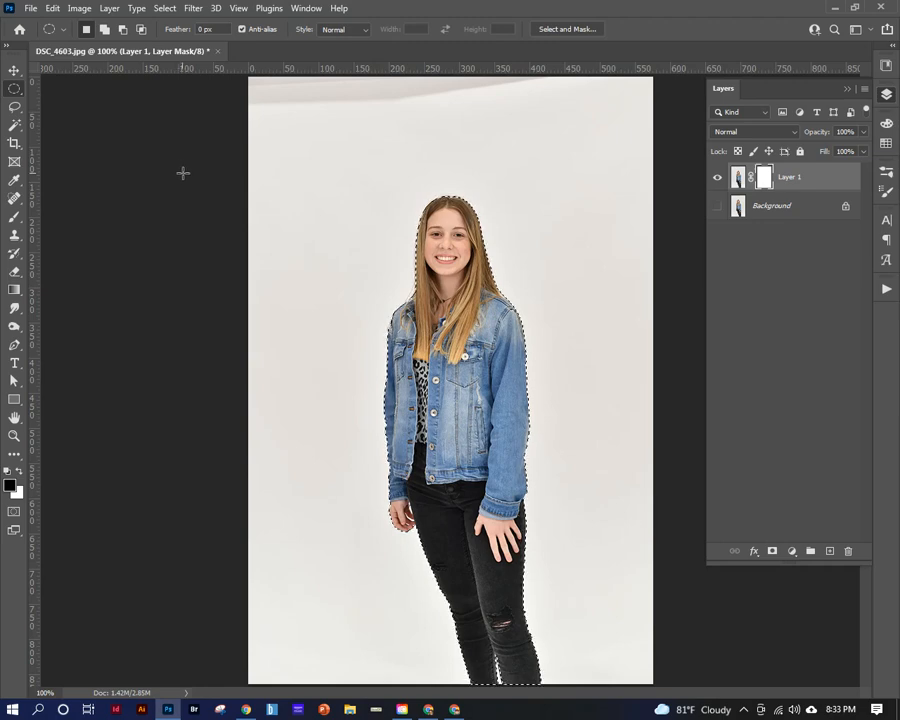
{"action": "key", "text": "ctrl+d"}
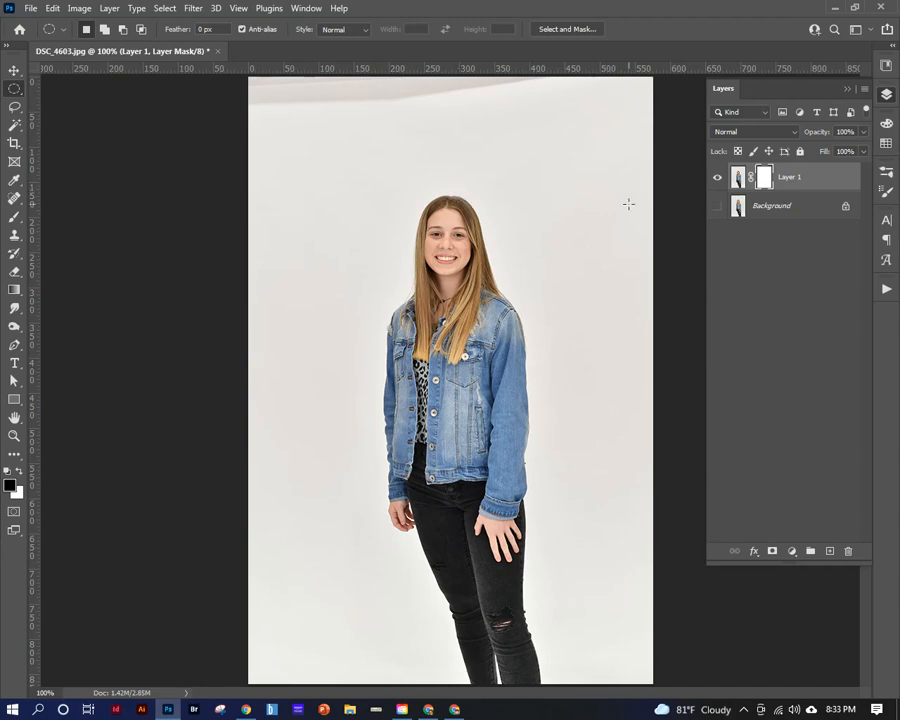
Add a new empty layer and place it between Layer 1 and the Background layer
{"action": "left_click", "coordinate": [833, 553]}
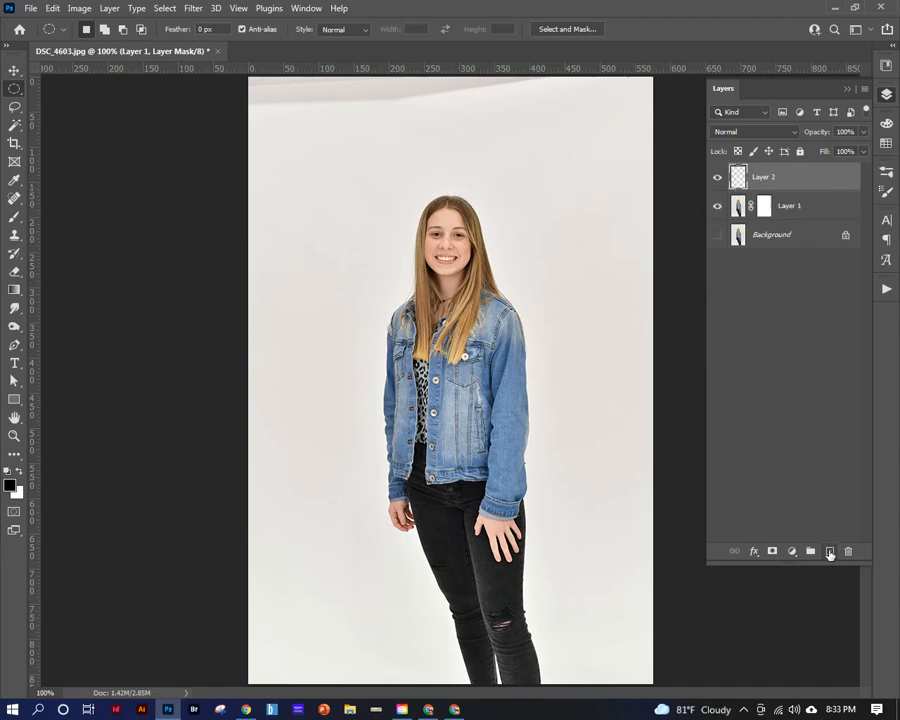
{"action": "left_click_drag", "start_coordinate": [822, 188], "coordinate": [766, 211]}
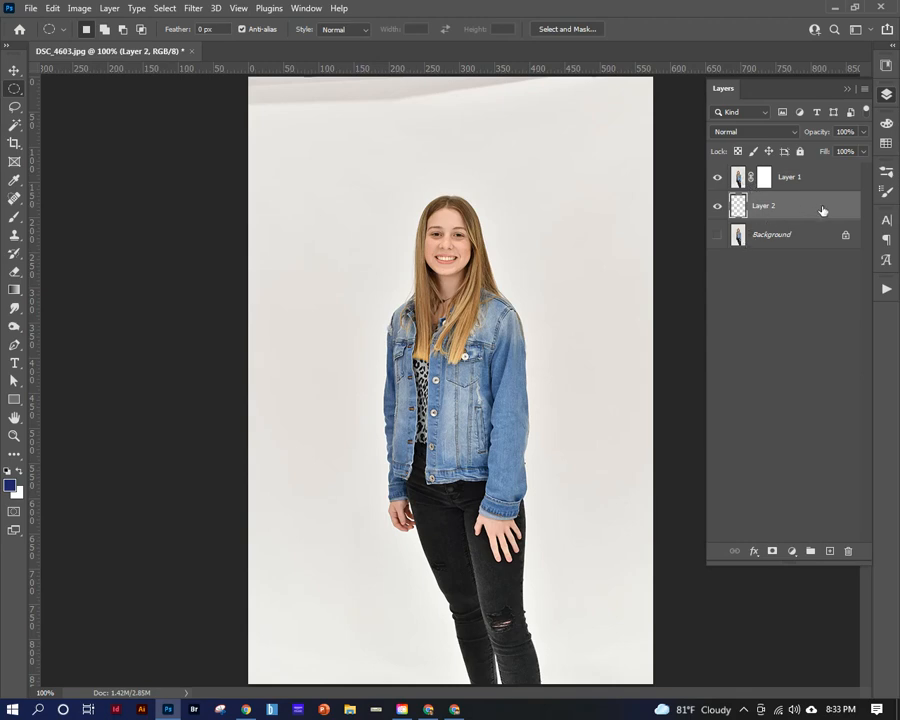
{"action": "left_click_drag", "start_coordinate": [822, 210], "coordinate": [808, 269]}
Choose a bright magenta foreground color, fill Layer 2 with it, and check the fill by briefly hiding Layer 1
{"action": "left_click", "coordinate": [11, 486]}
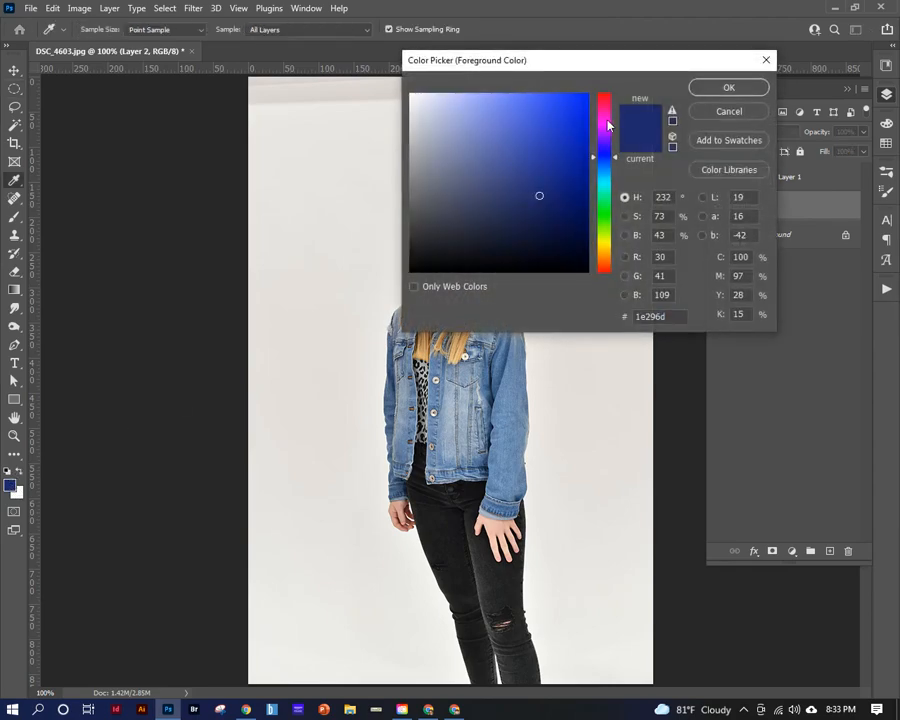
{"action": "left_click", "coordinate": [605, 126]}
{"action": "left_click", "coordinate": [560, 134]}
{"action": "left_click", "coordinate": [710, 86]}
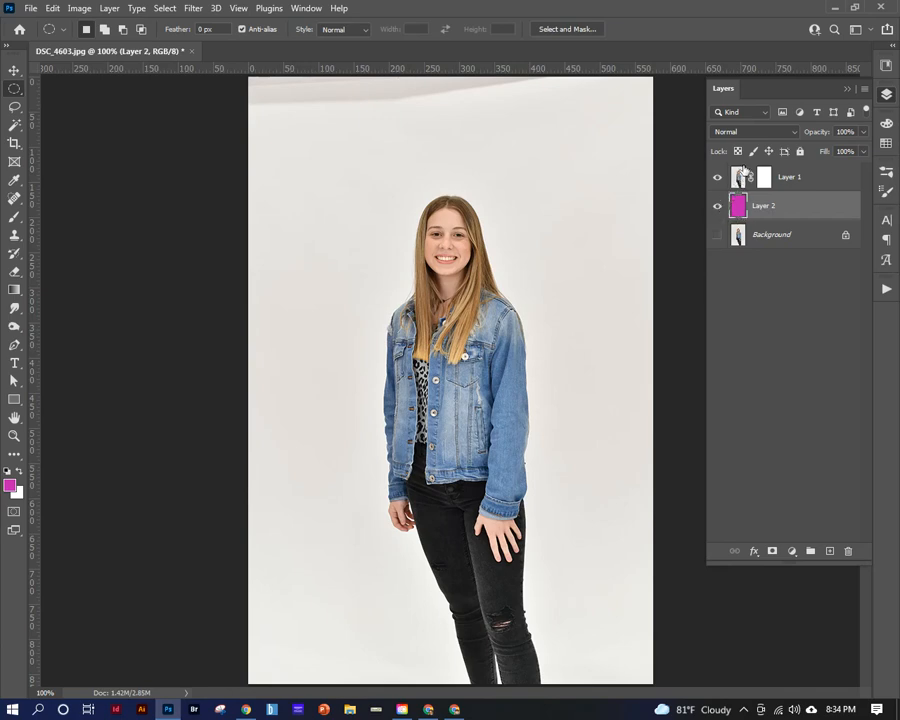
{"action": "left_click", "coordinate": [716, 178]}
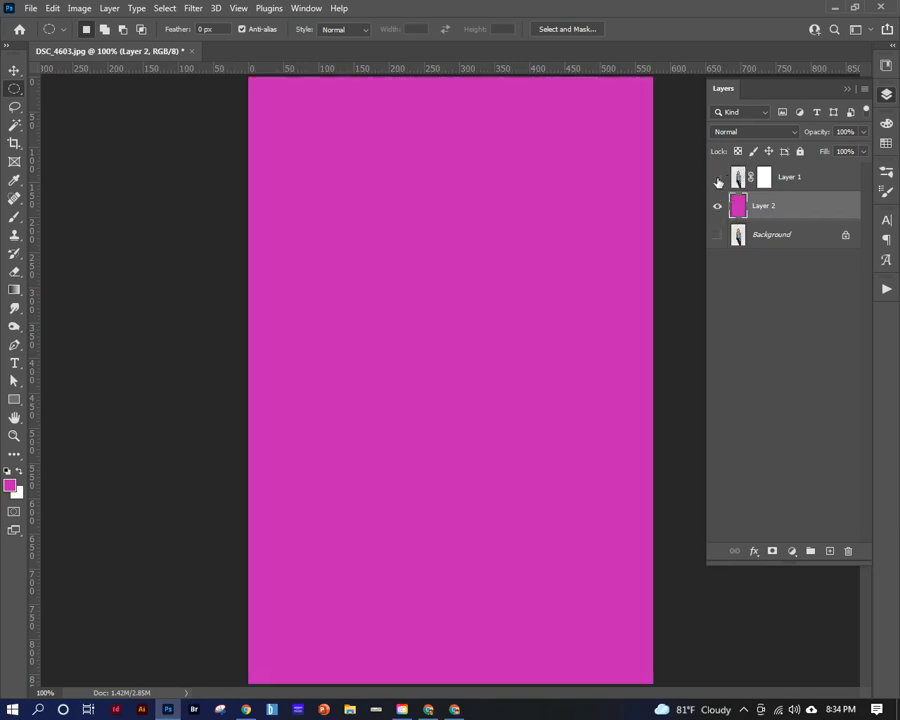
{"action": "left_click", "coordinate": [717, 180]}
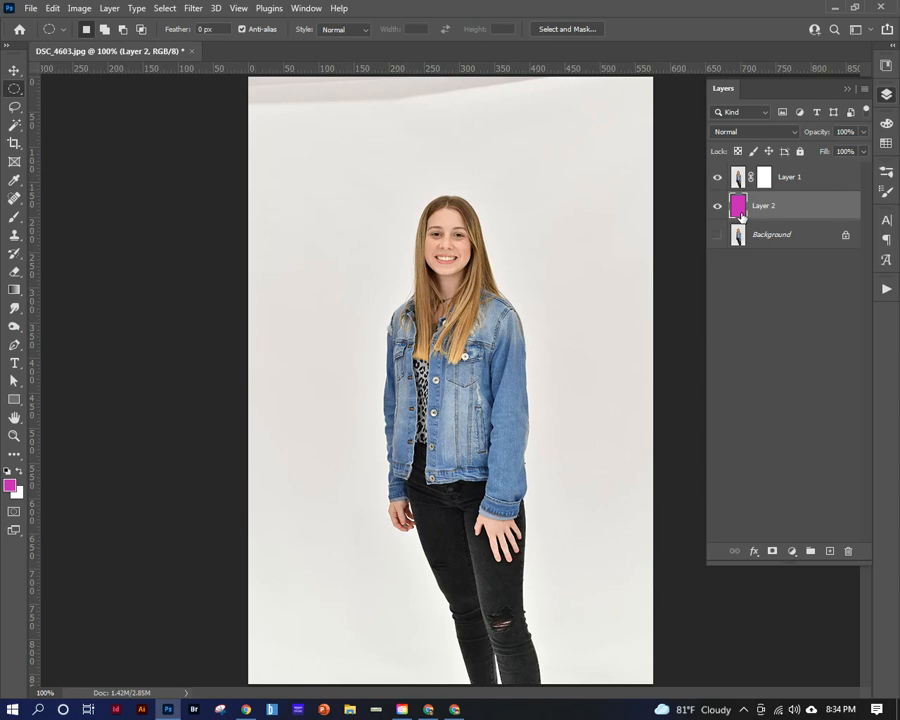
Select the subject on Layer 1's image and inspect the selection edges around the hand and between the legs
{"action": "left_click", "coordinate": [740, 177]}
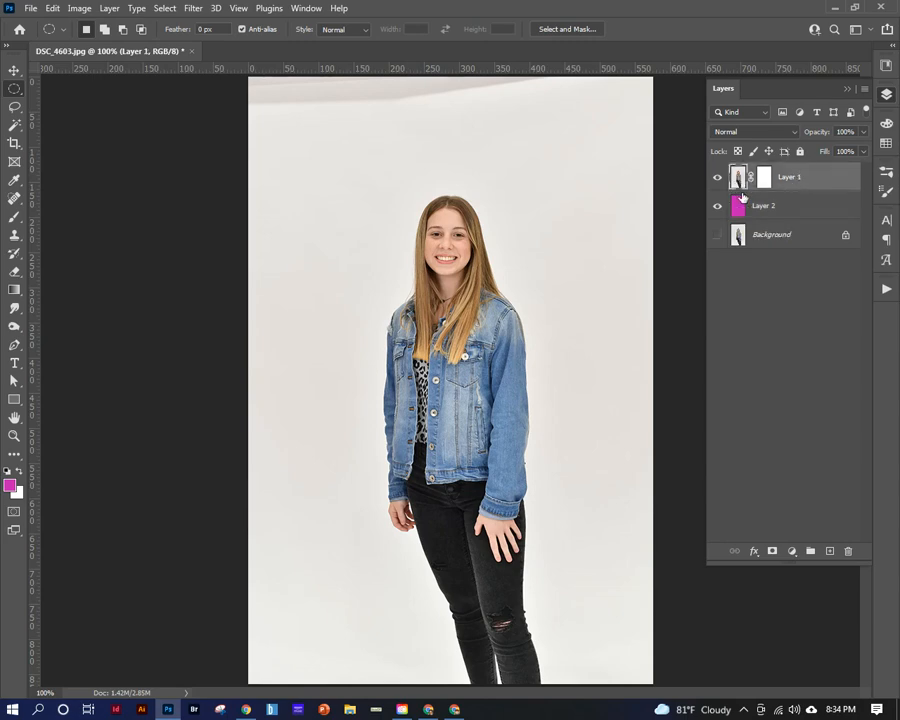
{"action": "left_click", "coordinate": [162, 9]}
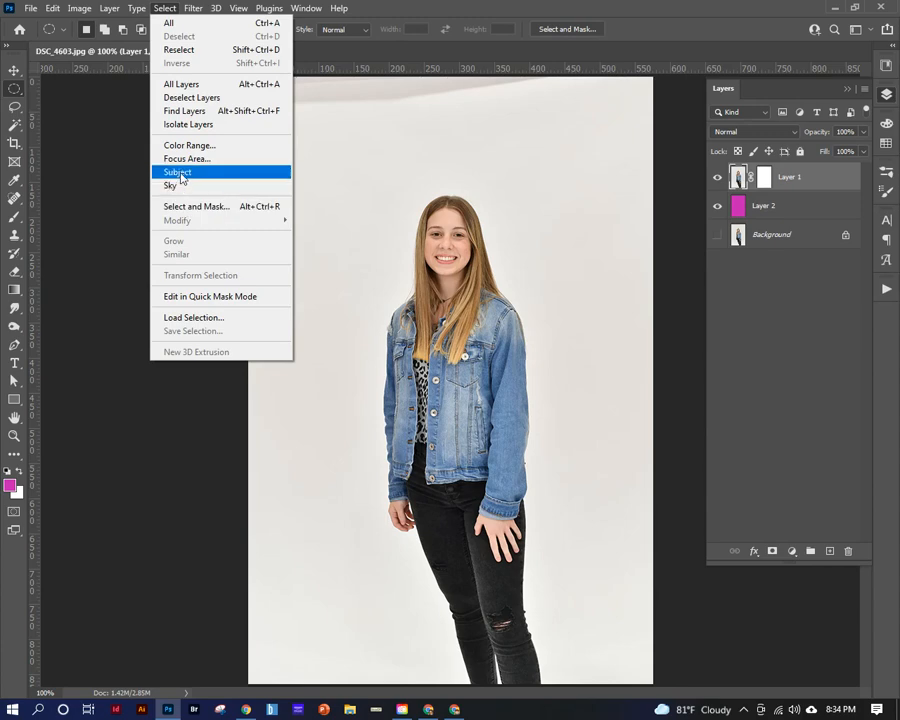
{"action": "left_click", "coordinate": [178, 173]}
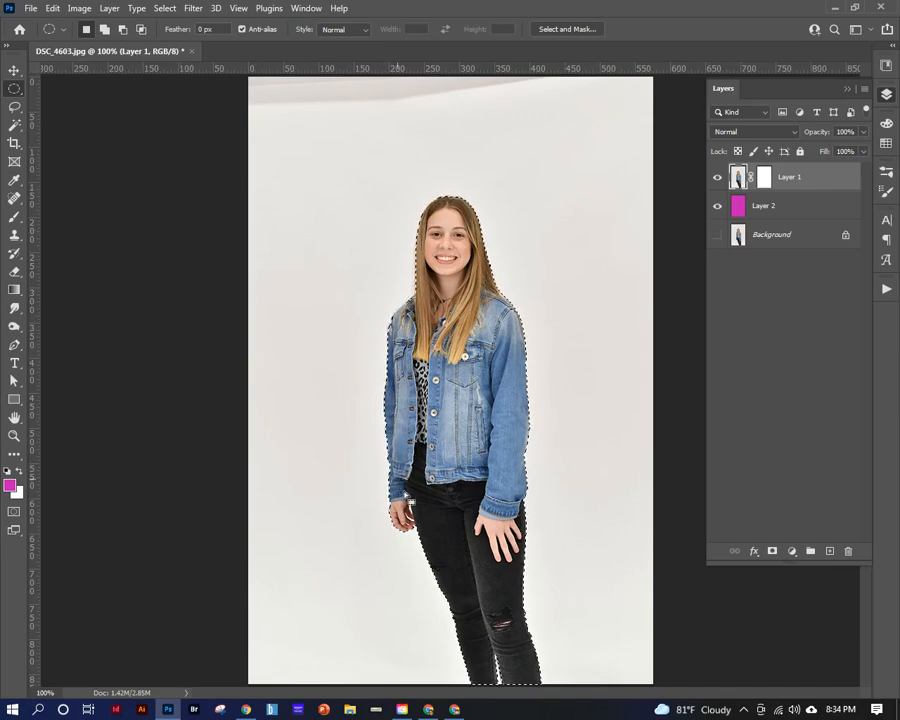
{"action": "scroll", "coordinate": [434, 540], "scroll_direction": "up", "scroll_amount": 10}
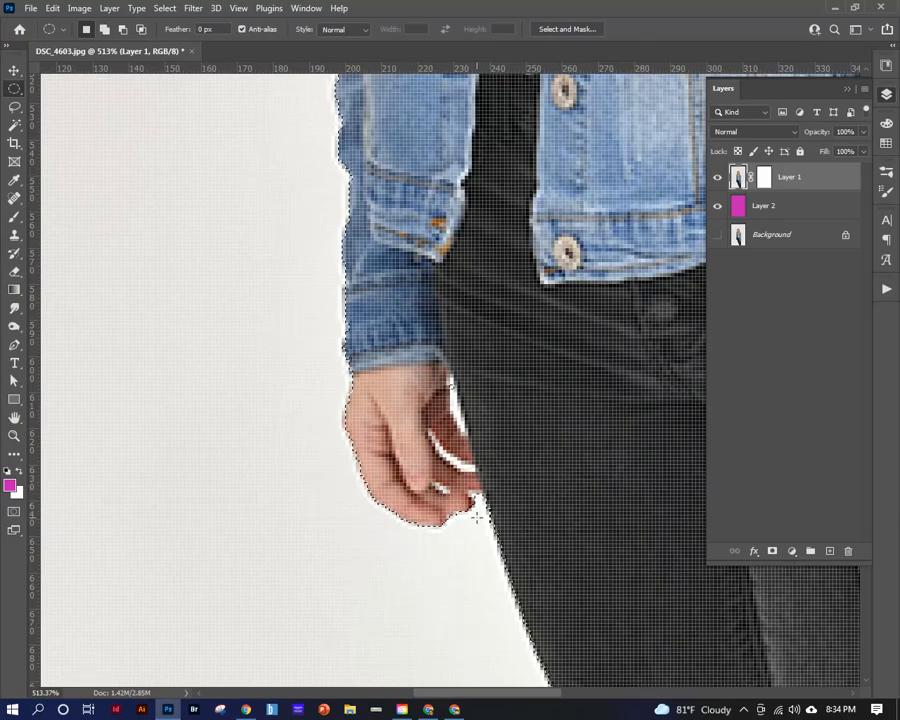
{"action": "left_click_drag", "start_coordinate": [585, 567], "coordinate": [412, 211]}
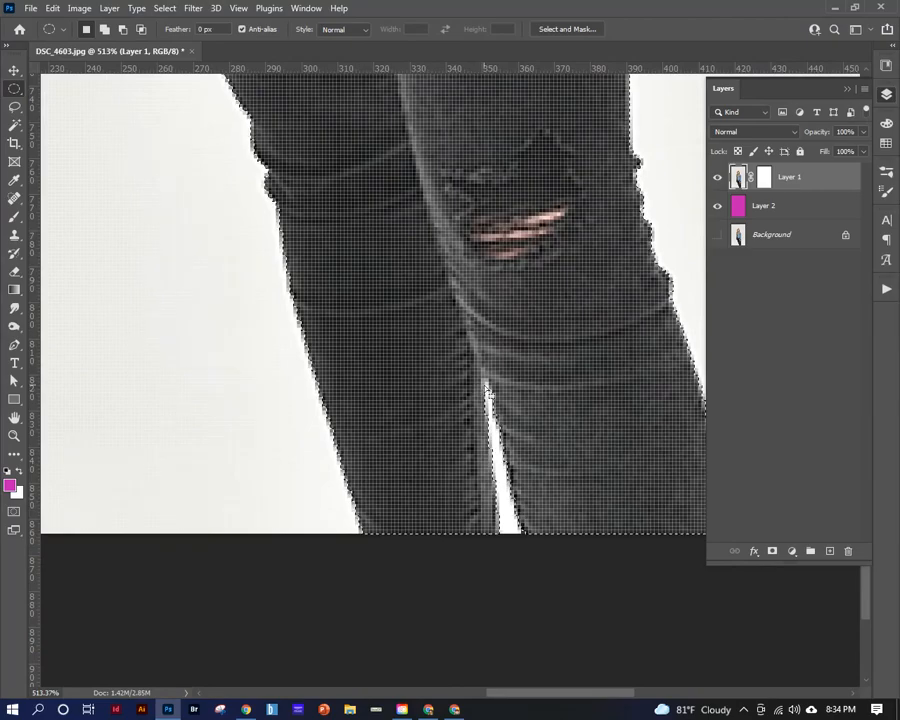
Examine the selection edges along the legs, sleeve, shoulder, hair and jacket, and return to viewing the whole photo
{"action": "left_click_drag", "start_coordinate": [518, 380], "coordinate": [431, 348]}
{"action": "scroll", "coordinate": [431, 348], "scroll_direction": "up", "scroll_amount": 15}
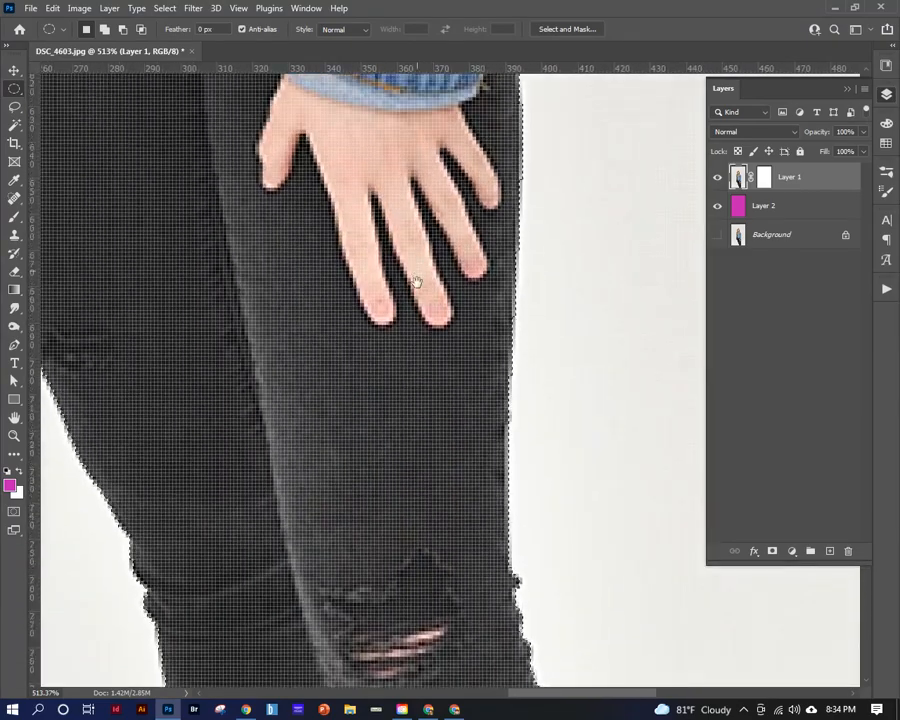
{"action": "scroll", "coordinate": [421, 390], "scroll_direction": "up", "scroll_amount": 15}
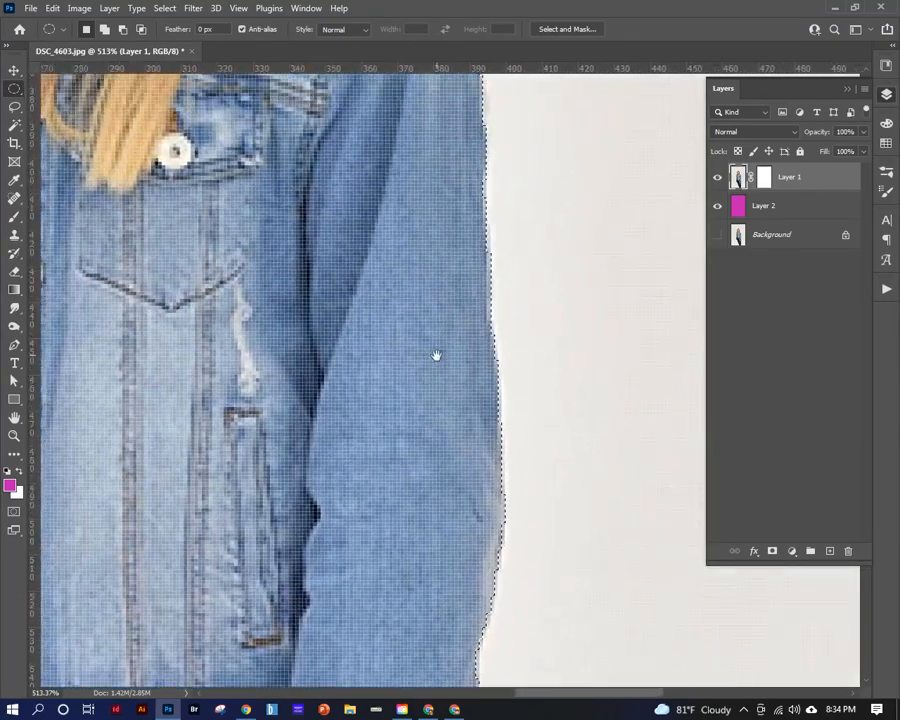
{"action": "scroll", "coordinate": [433, 347], "scroll_direction": "up", "scroll_amount": 3}
{"action": "scroll", "coordinate": [433, 347], "scroll_direction": "left", "scroll_amount": 2}
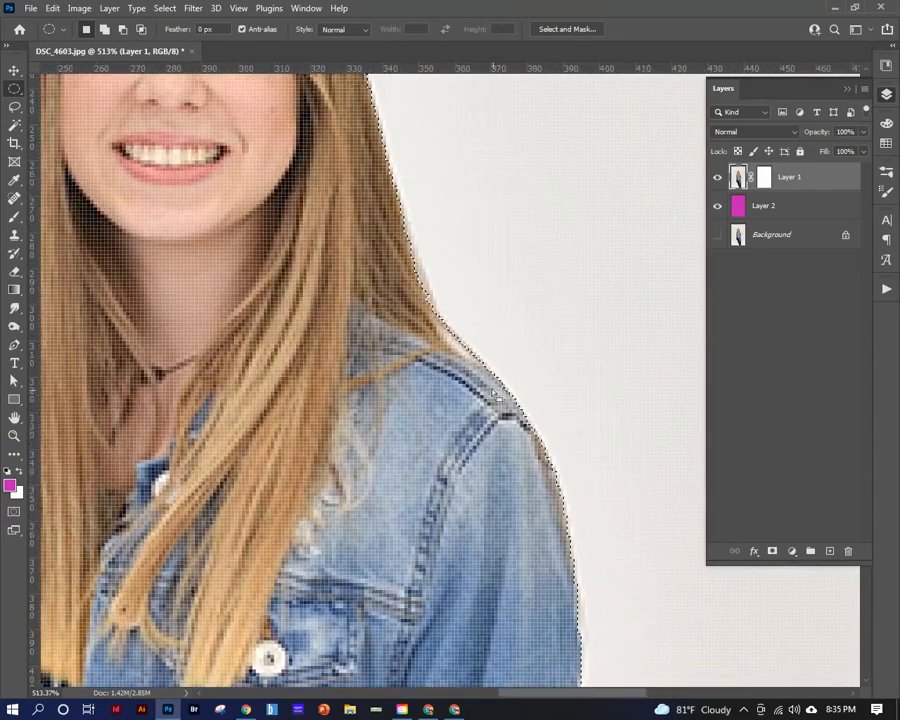
{"action": "left_click_drag", "start_coordinate": [348, 278], "coordinate": [512, 377]}
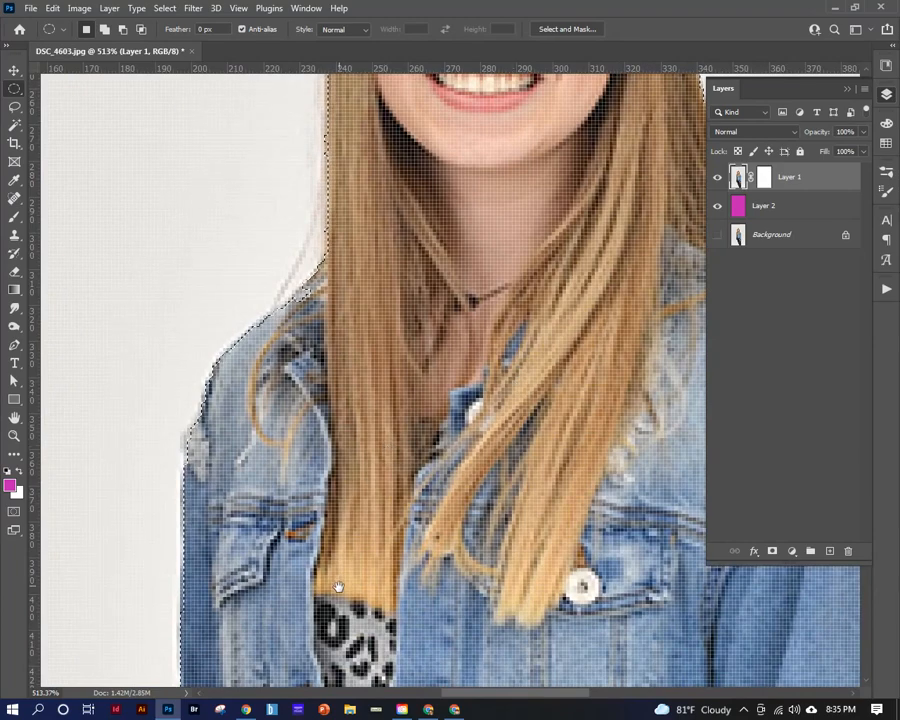
{"action": "scroll", "coordinate": [380, 430], "scroll_direction": "down", "scroll_amount": 5}
{"action": "scroll", "coordinate": [369, 350], "scroll_direction": "down", "scroll_amount": 2}
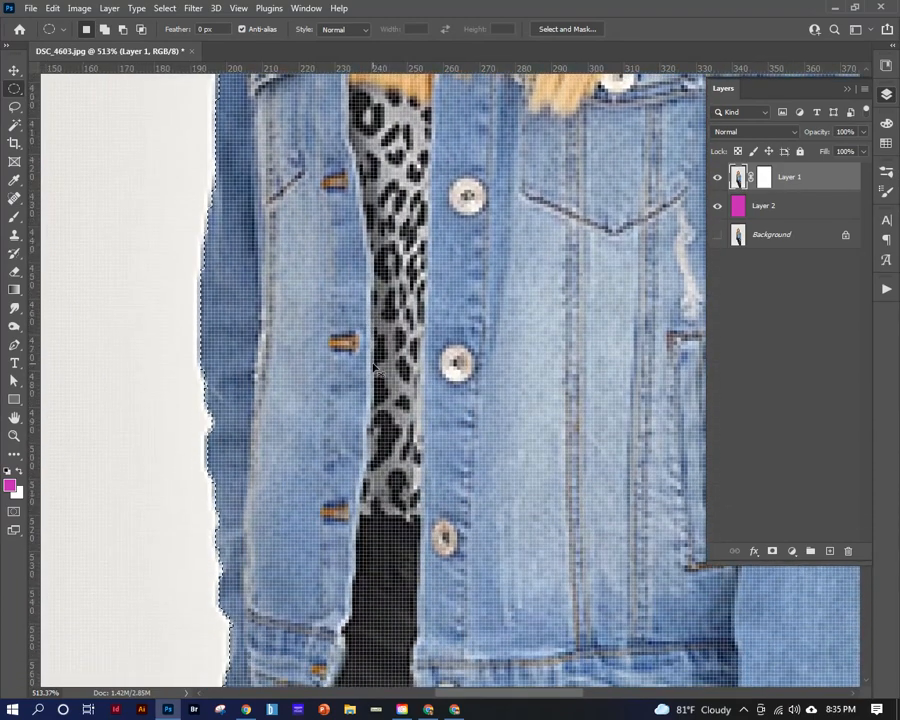
{"action": "key", "text": "ctrl+0"}
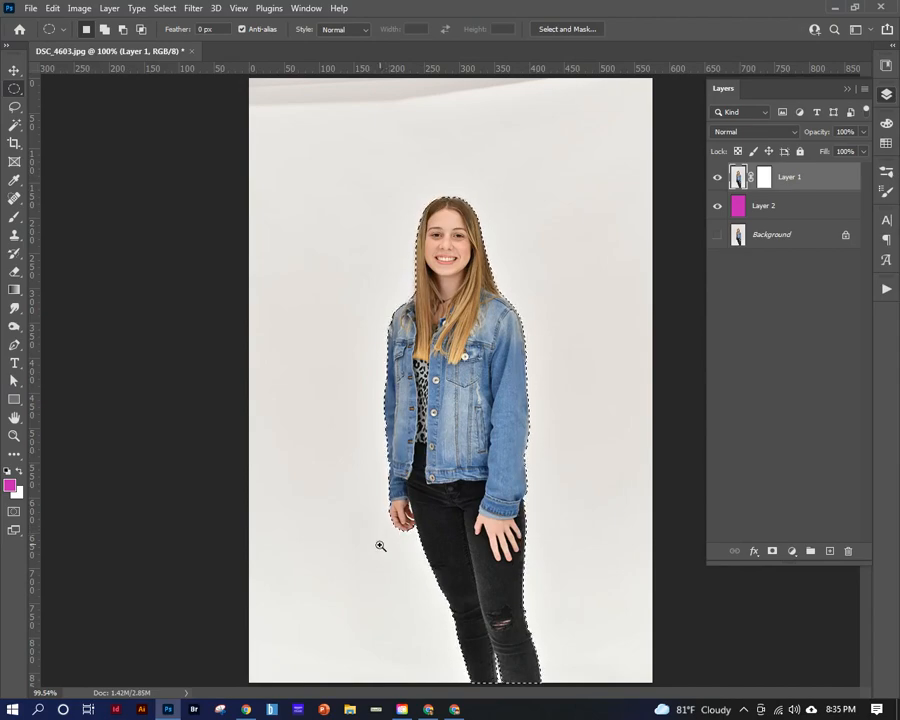
Choose the standard Lasso tool for refining the selection around the hand beside the hip
{"action": "scroll", "coordinate": [380, 540], "scroll_direction": "up", "scroll_amount": 4}
{"action": "scroll", "coordinate": [418, 508], "scroll_direction": "up", "scroll_amount": 8}
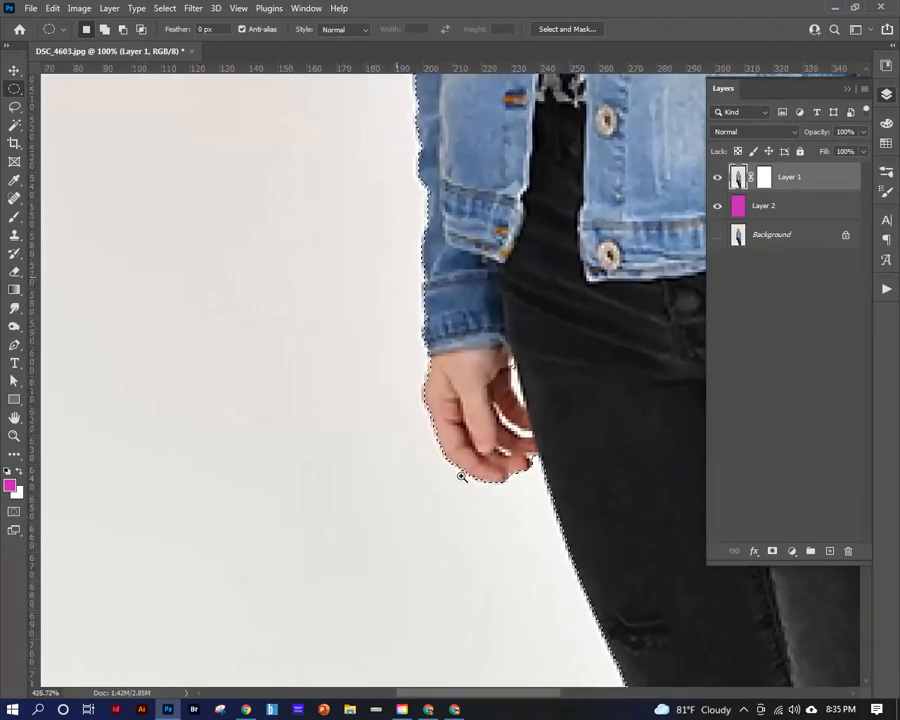
{"action": "scroll", "coordinate": [479, 463], "scroll_direction": "down", "scroll_amount": 2}
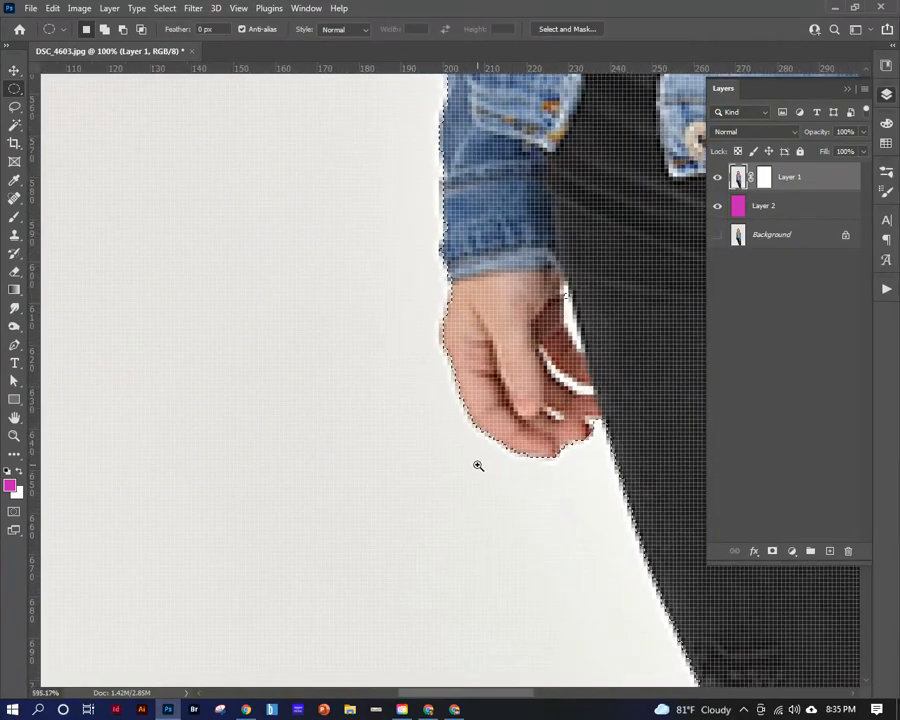
{"action": "scroll", "coordinate": [469, 474], "scroll_direction": "down", "scroll_amount": 1}
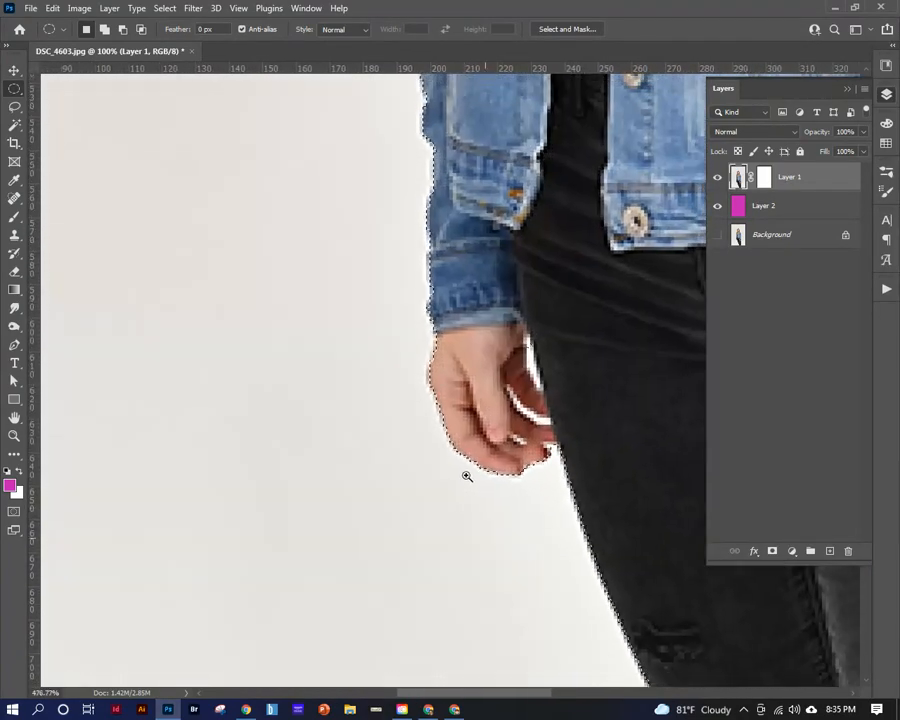
{"action": "scroll", "coordinate": [466, 476], "scroll_direction": "up", "scroll_amount": 1}
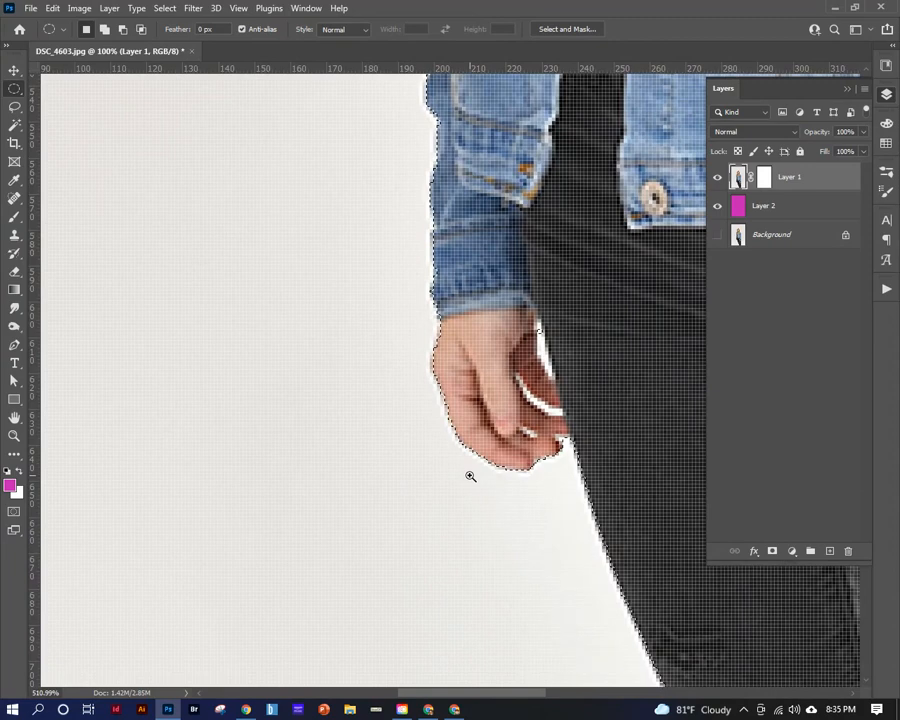
{"action": "scroll", "coordinate": [470, 476], "scroll_direction": "down", "scroll_amount": 1}
{"action": "left_click_drag", "start_coordinate": [507, 400], "coordinate": [323, 474]}
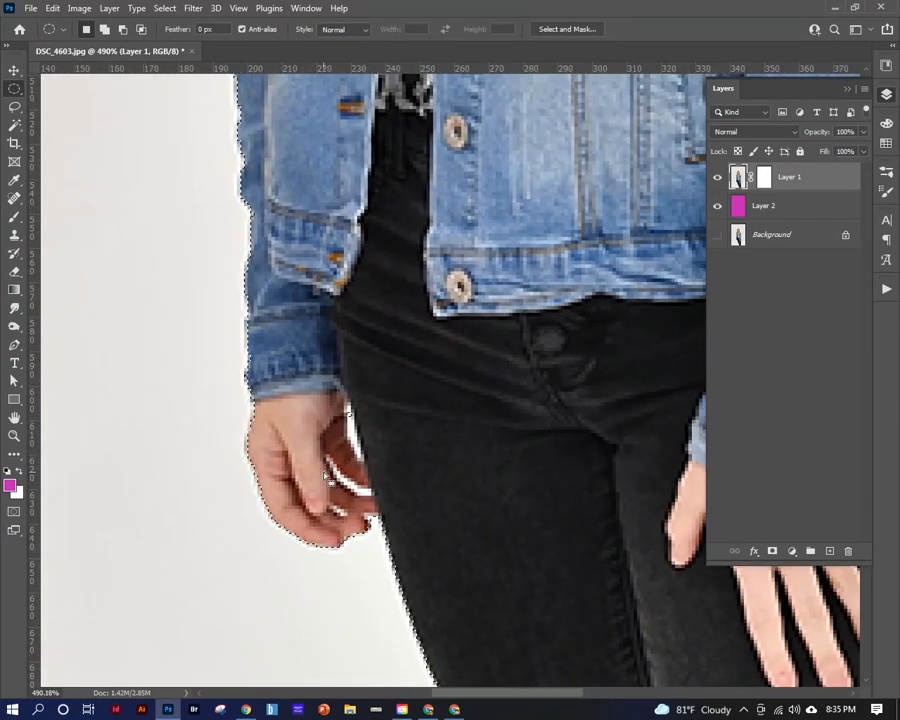
{"action": "left_click", "coordinate": [14, 107]}
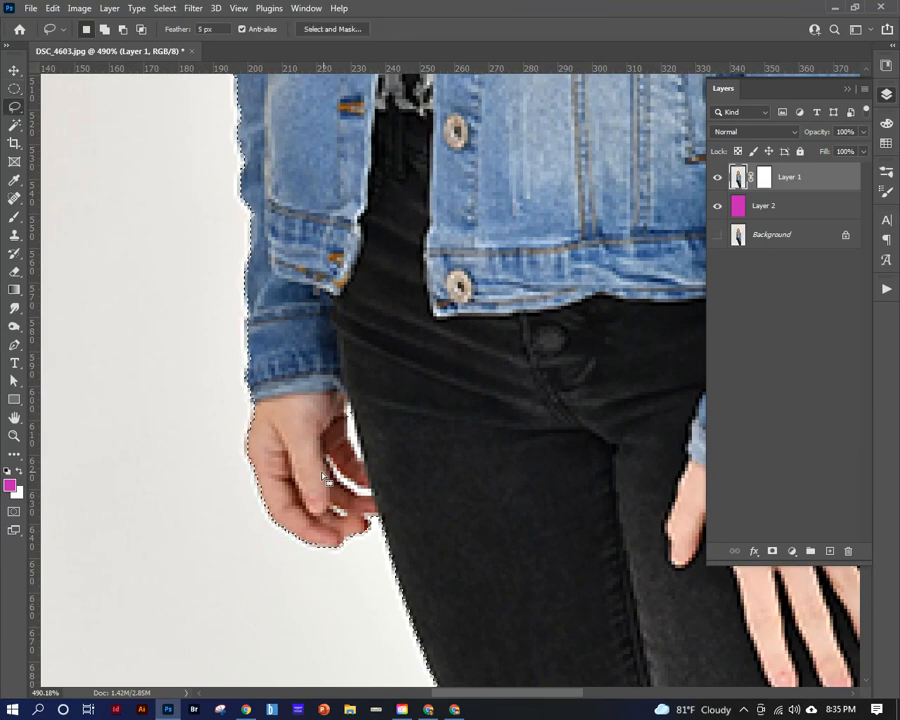
{"action": "left_click", "coordinate": [14, 107]}
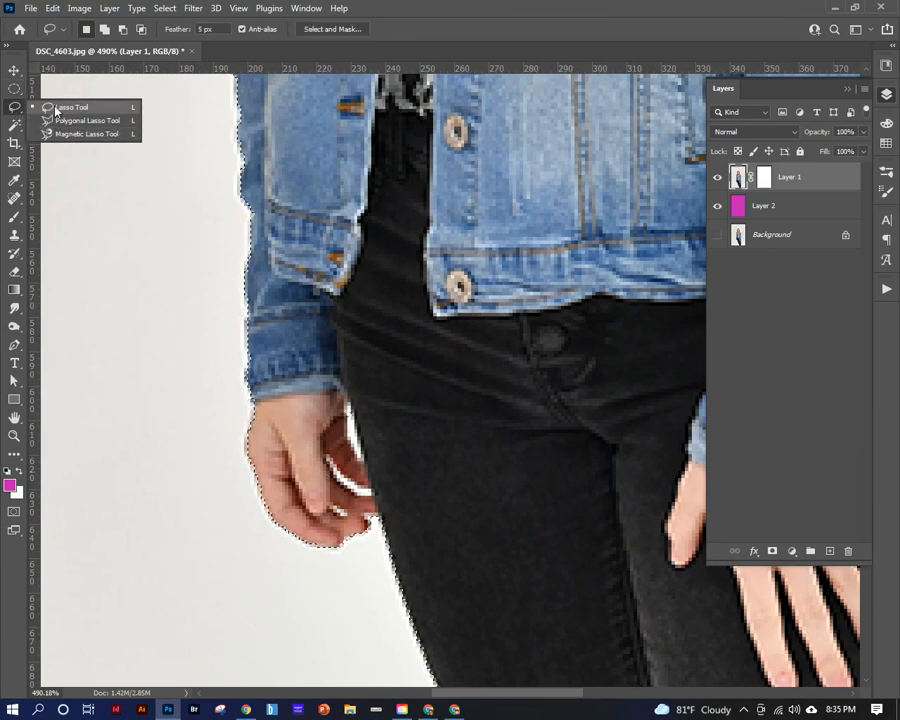
{"action": "left_click", "coordinate": [55, 110]}
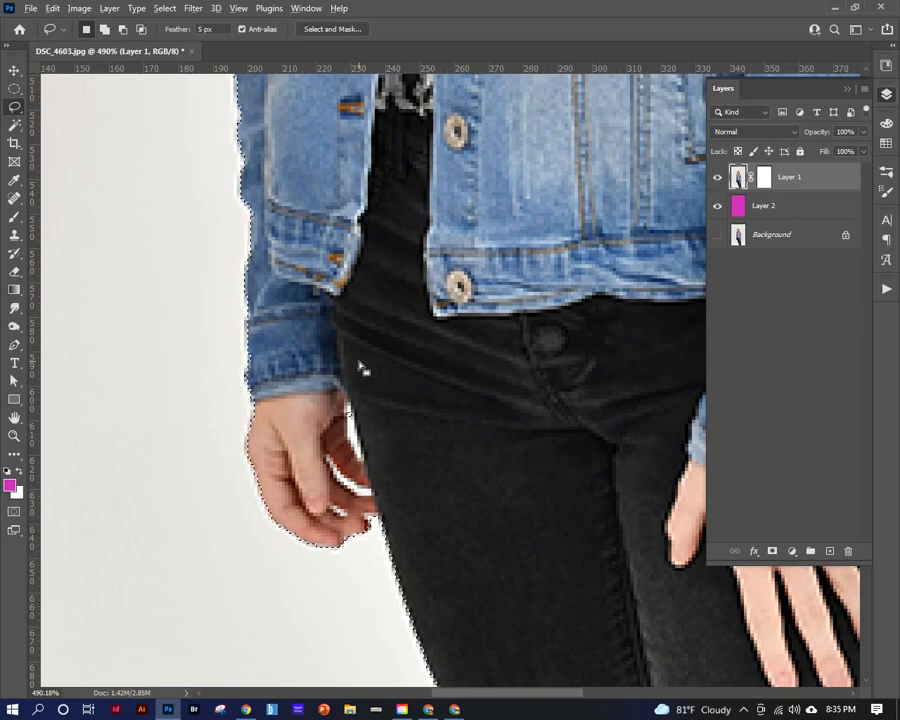
Try freehand lasso loops over the jeans and the jacket's lowest button, undoing each one
{"action": "key", "text": "alt"}
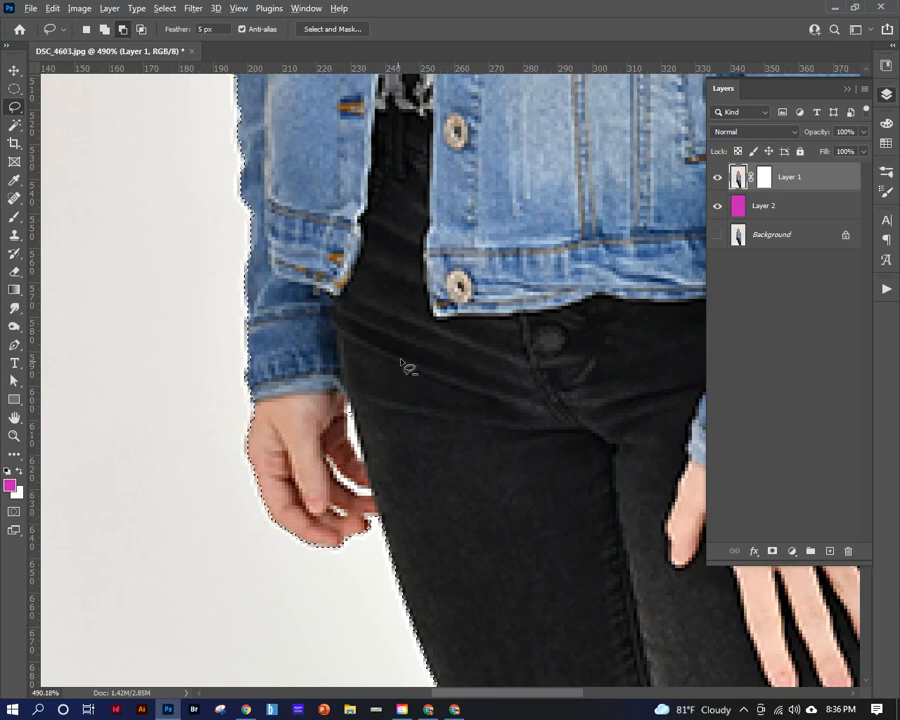
{"action": "mouse_move", "coordinate": [434, 318]}
{"action": "left_mouse_down"}
{"action": "mouse_move", "coordinate": [375, 338]}
{"action": "mouse_move", "coordinate": [378, 407]}
{"action": "mouse_move", "coordinate": [487, 366]}
{"action": "left_mouse_up"}
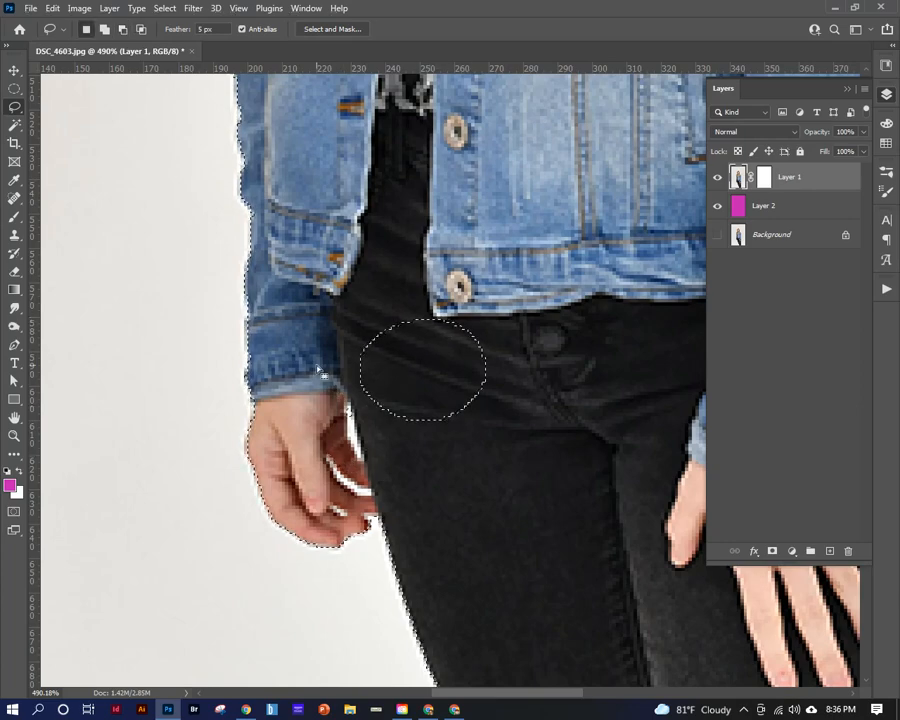
{"action": "key", "text": "ctrl+z"}
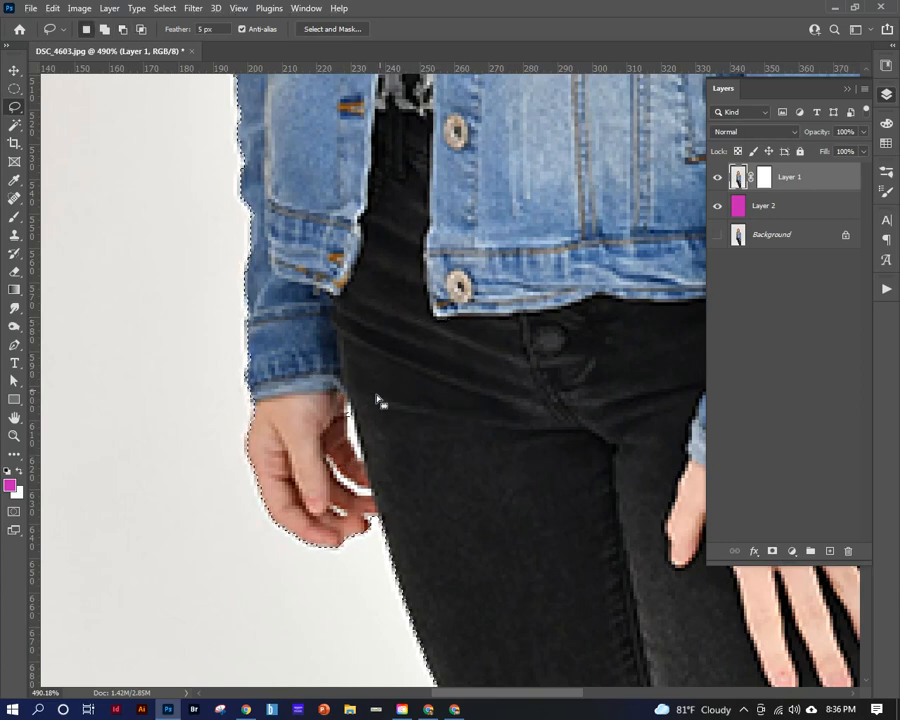
{"action": "mouse_move", "coordinate": [155, 360]}
{"action": "left_mouse_down"}
{"action": "mouse_move", "coordinate": [68, 398]}
{"action": "mouse_move", "coordinate": [96, 452]}
{"action": "mouse_move", "coordinate": [174, 439]}
{"action": "mouse_move", "coordinate": [149, 351]}
{"action": "left_mouse_up"}
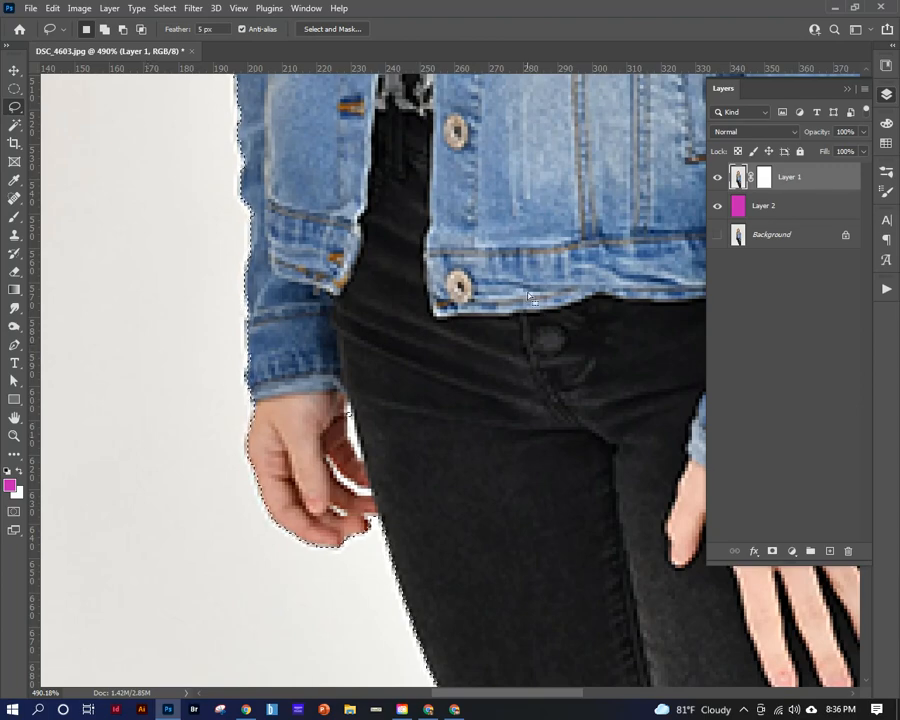
{"action": "mouse_move", "coordinate": [468, 246]}
{"action": "left_mouse_down"}
{"action": "mouse_move", "coordinate": [428, 305]}
{"action": "mouse_move", "coordinate": [496, 282]}
{"action": "mouse_move", "coordinate": [470, 247]}
{"action": "left_mouse_up"}
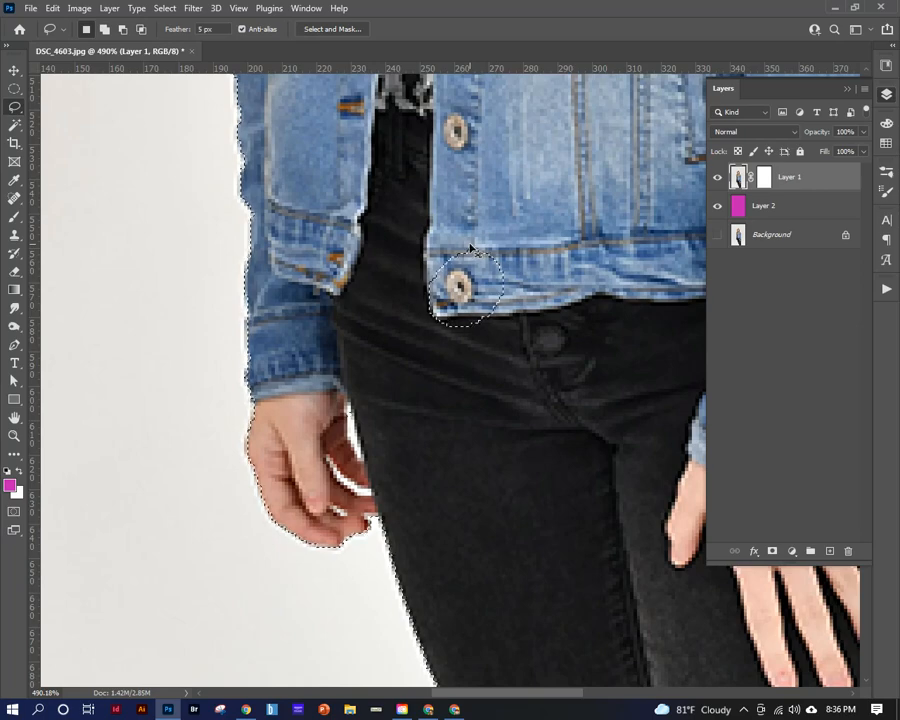
{"action": "key", "text": "ctrl+z"}
{"action": "left_click_drag", "start_coordinate": [350, 414], "coordinate": [372, 472]}
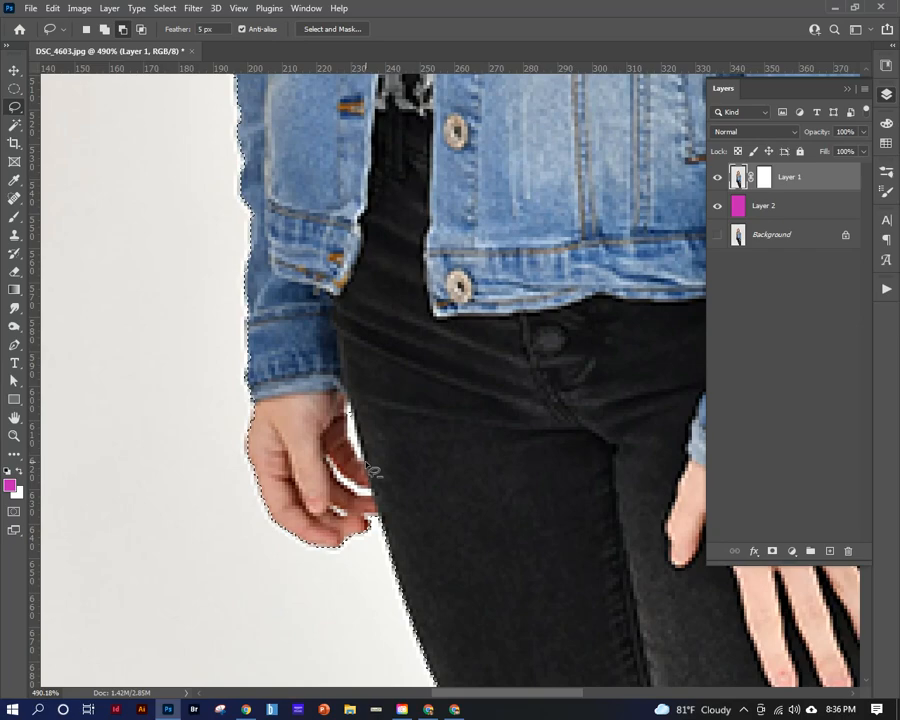
{"action": "left_click", "coordinate": [365, 462], "text": "alt"}
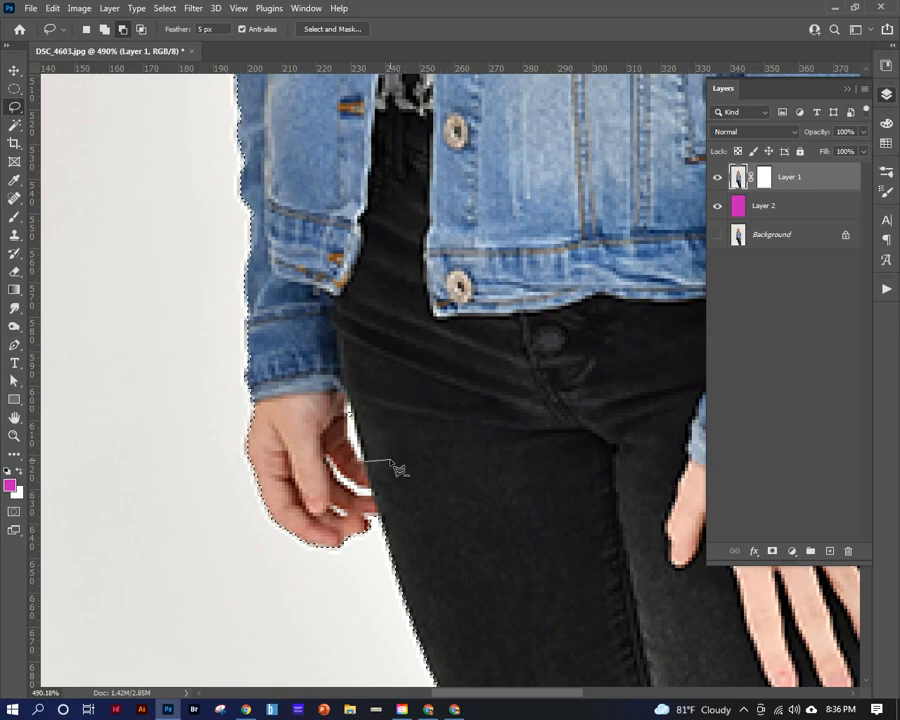
{"action": "key", "text": "Escape"}
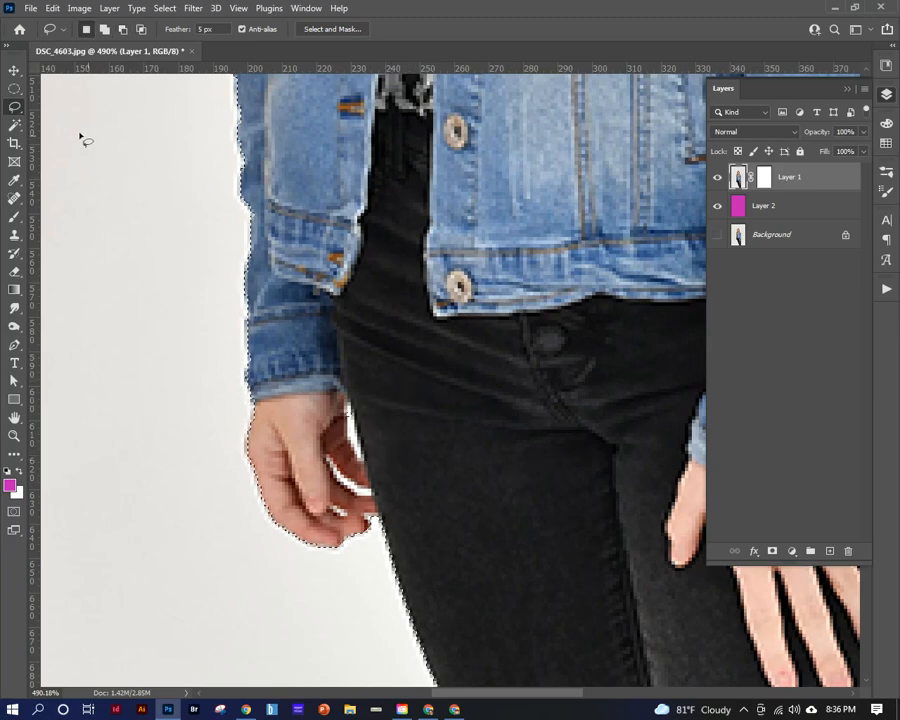
{"action": "right_click", "coordinate": [18, 112]}
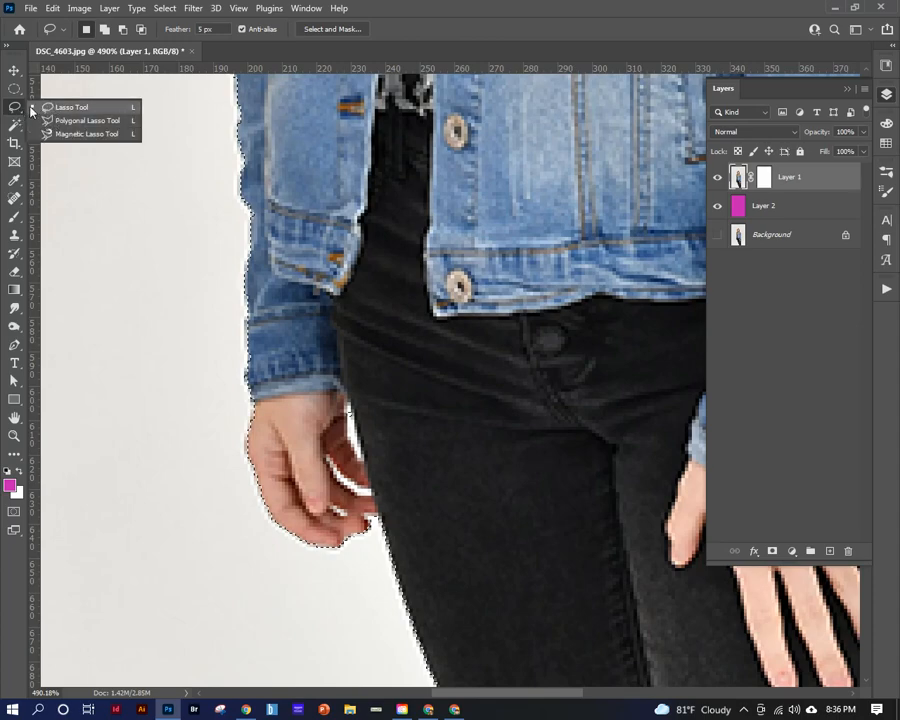
{"action": "left_click", "coordinate": [320, 263]}
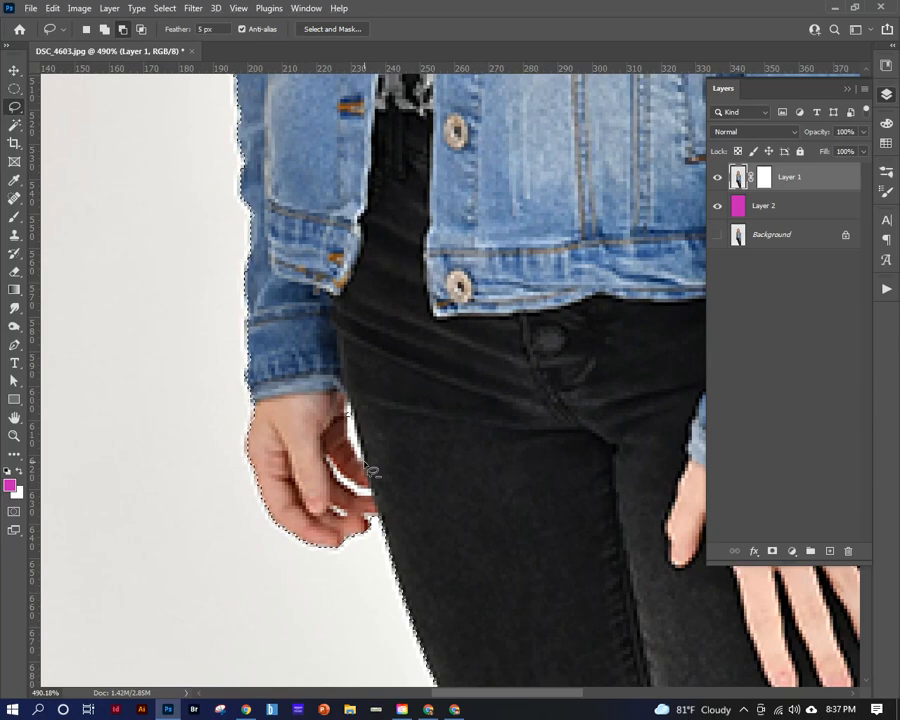
Try a subtractive lasso outline combining straight and freehand segments from the gap beside the hand across the jeans, and undo it
{"action": "left_click", "coordinate": [364, 461], "text": "alt"}
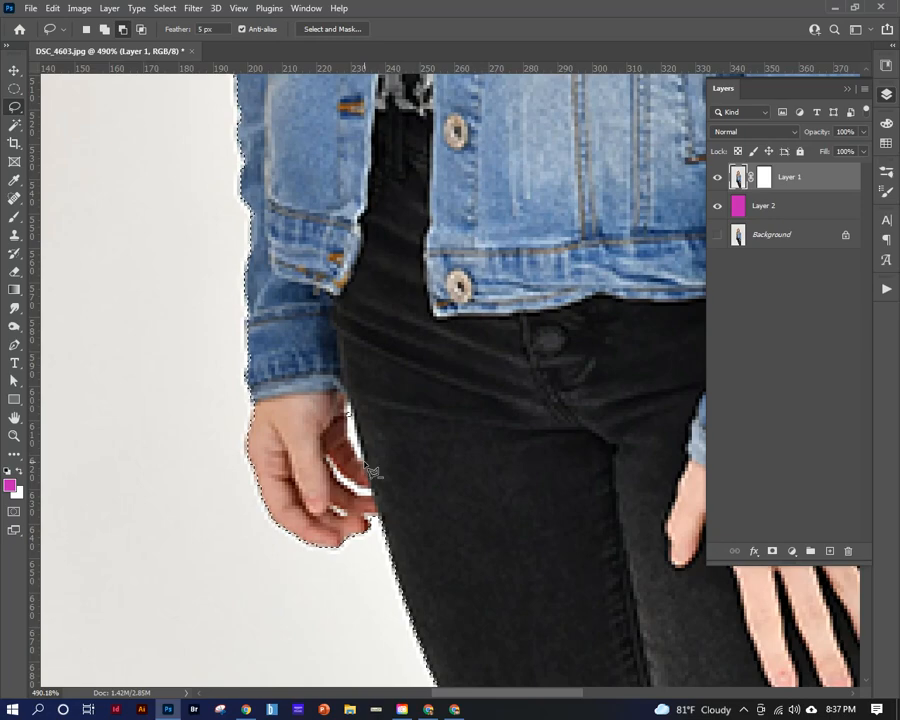
{"action": "left_click", "coordinate": [420, 436]}
{"action": "left_click", "coordinate": [406, 387]}
{"action": "left_click", "coordinate": [440, 355]}
{"action": "left_click", "coordinate": [408, 322]}
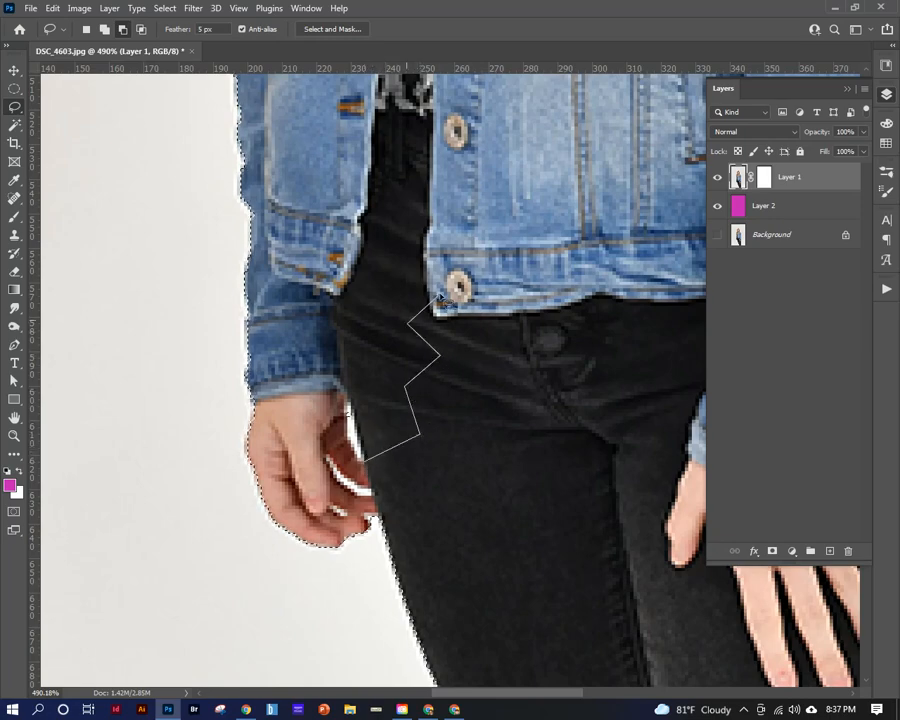
{"action": "mouse_move", "coordinate": [382, 240]}
{"action": "left_mouse_down"}
{"action": "mouse_move", "coordinate": [332, 322]}
{"action": "mouse_move", "coordinate": [336, 378]}
{"action": "left_mouse_up"}
{"action": "left_click_drag", "start_coordinate": [345, 445], "coordinate": [353, 453]}
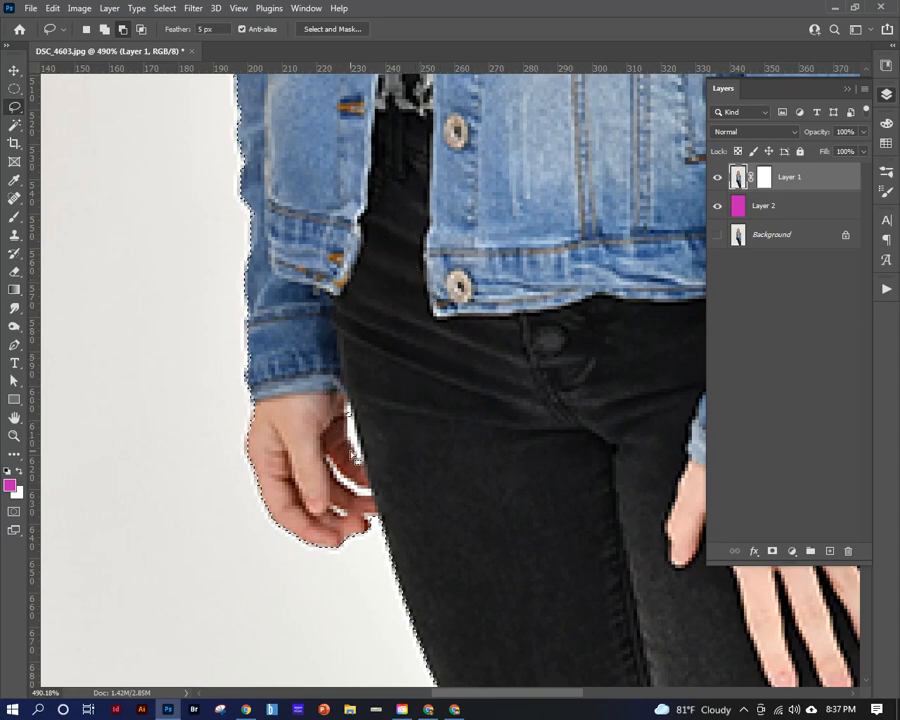
{"action": "key", "text": "ctrl+z"}
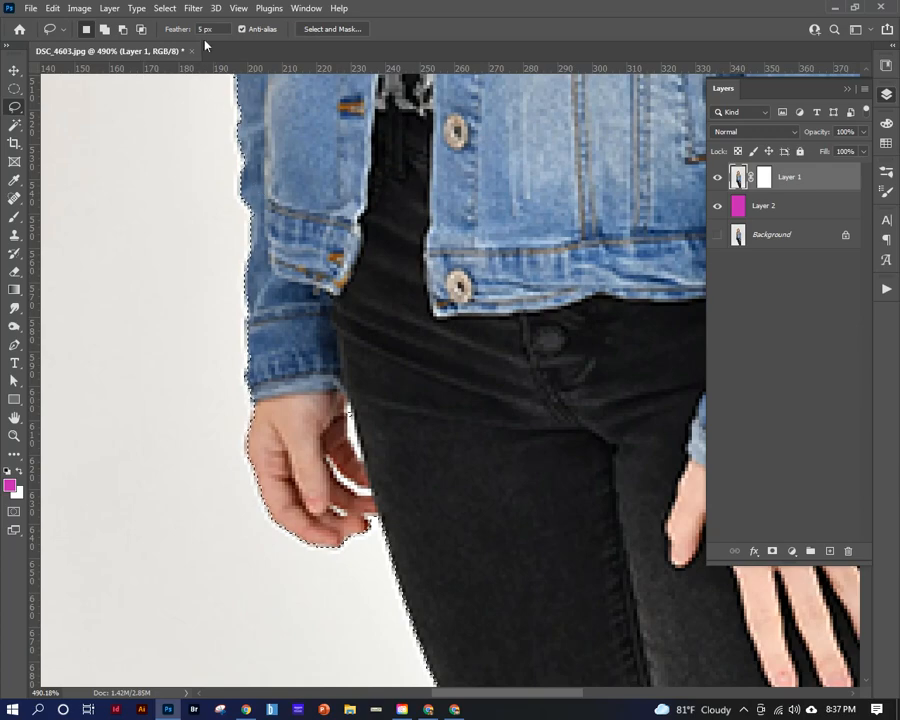
Fill a freehand oval selection on the jeans with magenta to test the 5 px feather, and undo the fill
{"action": "left_click", "coordinate": [205, 29]}
{"action": "left_click", "coordinate": [418, 303]}
{"action": "mouse_move", "coordinate": [458, 288]}
{"action": "left_mouse_down"}
{"action": "mouse_move", "coordinate": [401, 367]}
{"action": "mouse_move", "coordinate": [476, 311]}
{"action": "mouse_move", "coordinate": [440, 302]}
{"action": "left_mouse_up"}
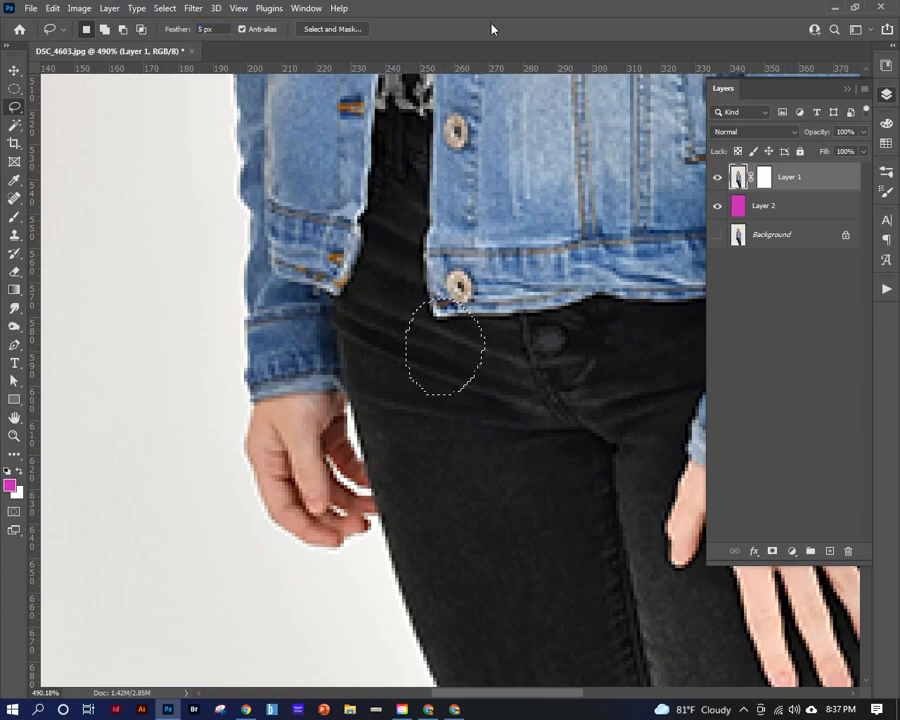
{"action": "key", "text": "alt+BackSpace"}
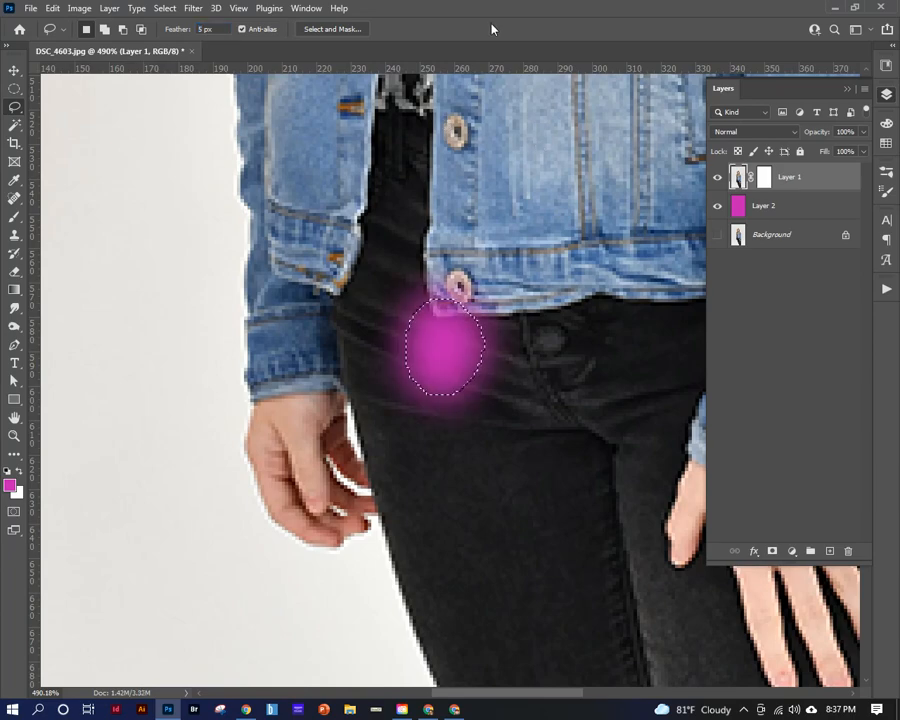
{"action": "key", "text": "ctrl+z"}
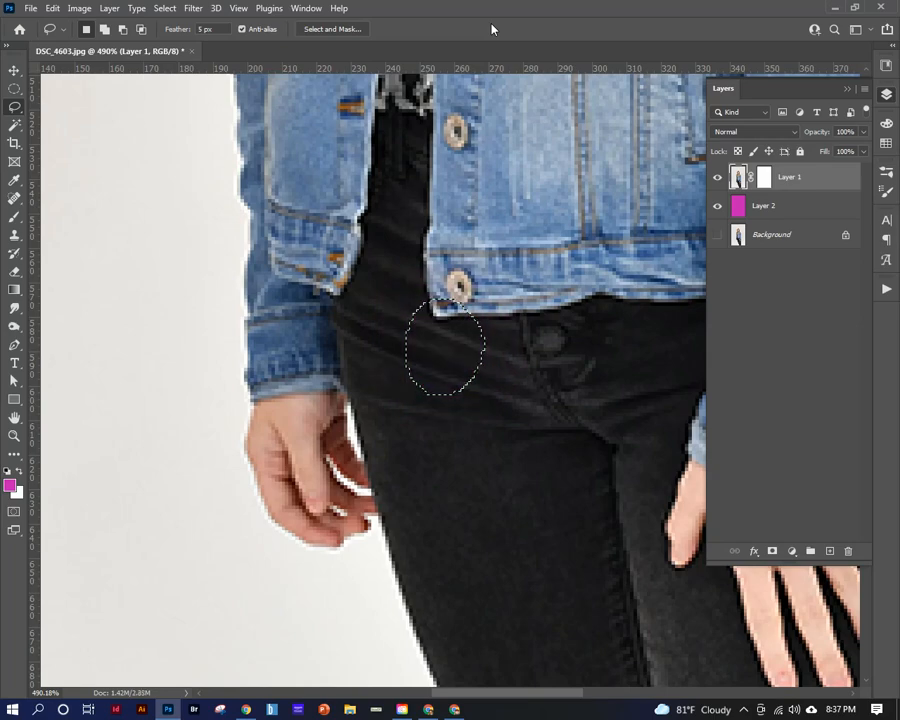
Set the Lasso feather to 1 px and undo back to the subject selection
{"action": "left_click", "coordinate": [204, 29]}
{"action": "type", "text": "1"}
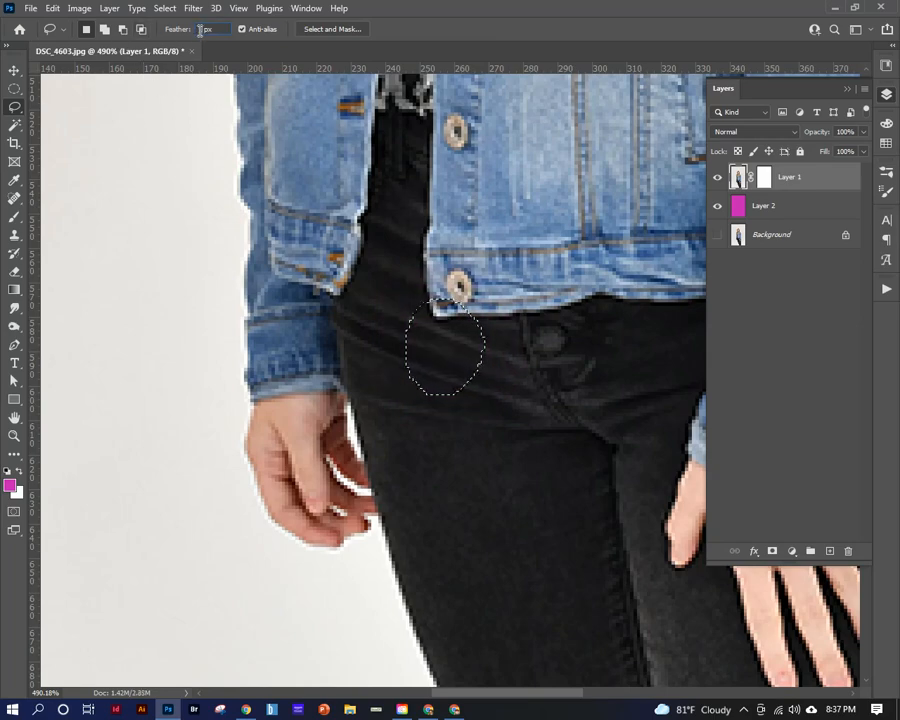
{"action": "key", "text": "ctrl+d"}
{"action": "key", "text": "ctrl+z"}
{"action": "key", "text": "ctrl+z"}
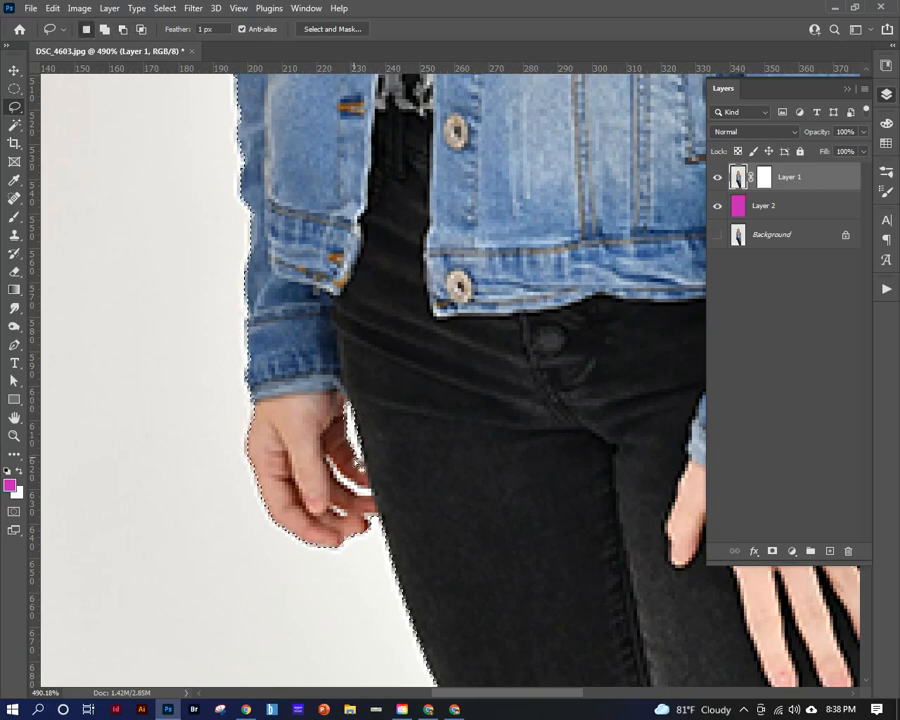
Subtract the white gaps around the fingers beside the hip from the subject selection with the Lasso tool
{"action": "key", "text": "alt"}
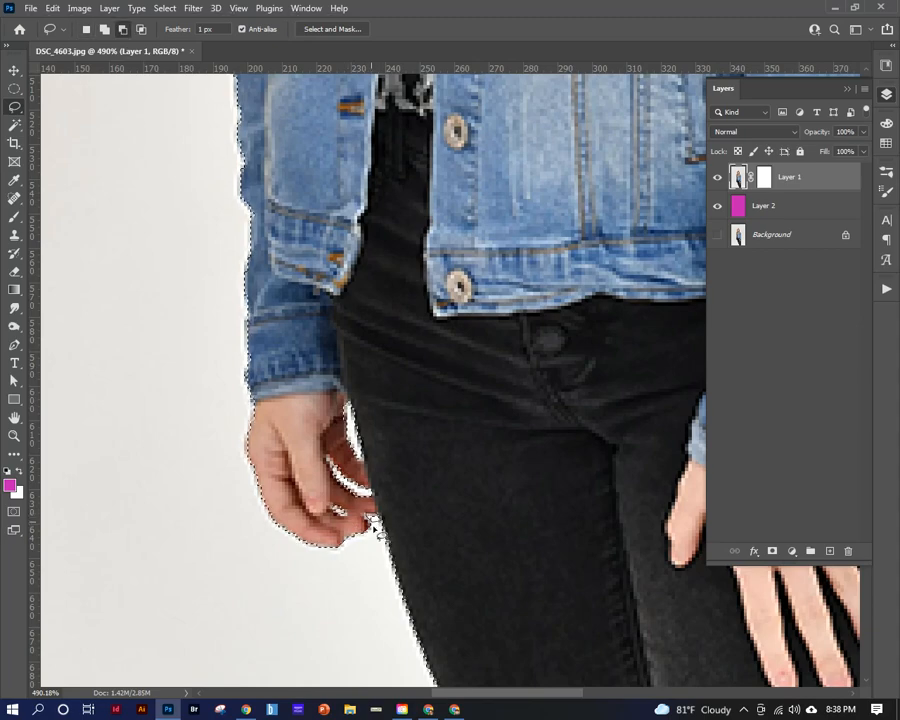
{"action": "left_click_drag", "start_coordinate": [373, 525], "coordinate": [376, 521]}
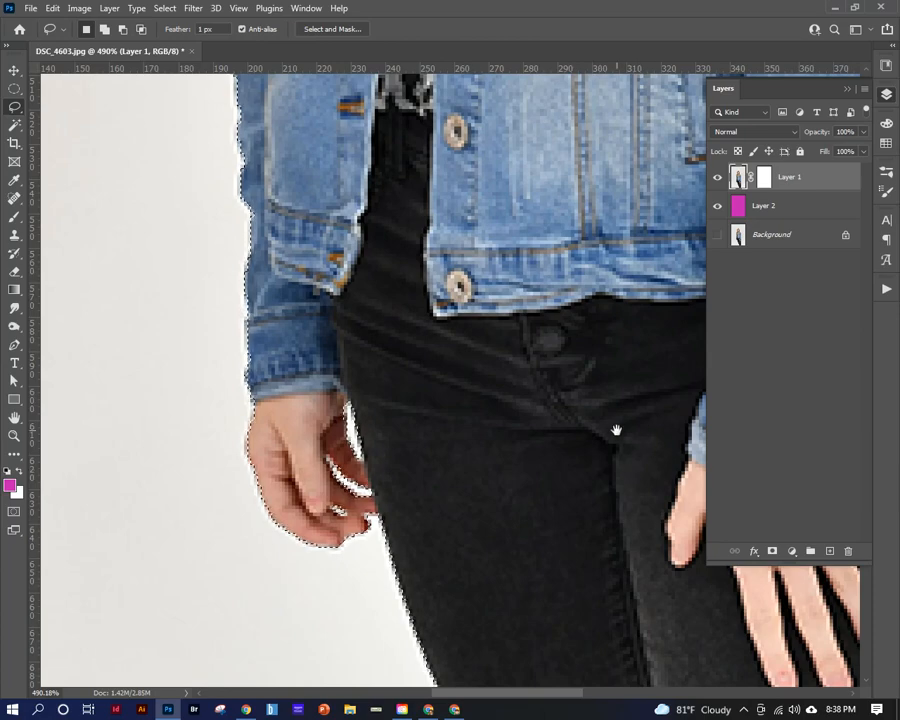
Examine the selection edge along the jeans down to the knees and the gap between the lower legs
{"action": "left_click_drag", "start_coordinate": [604, 426], "coordinate": [241, 420]}
{"action": "left_click_drag", "start_coordinate": [511, 526], "coordinate": [370, 470]}
{"action": "left_click_drag", "start_coordinate": [444, 486], "coordinate": [484, 153]}
{"action": "left_click_drag", "start_coordinate": [459, 574], "coordinate": [462, 257]}
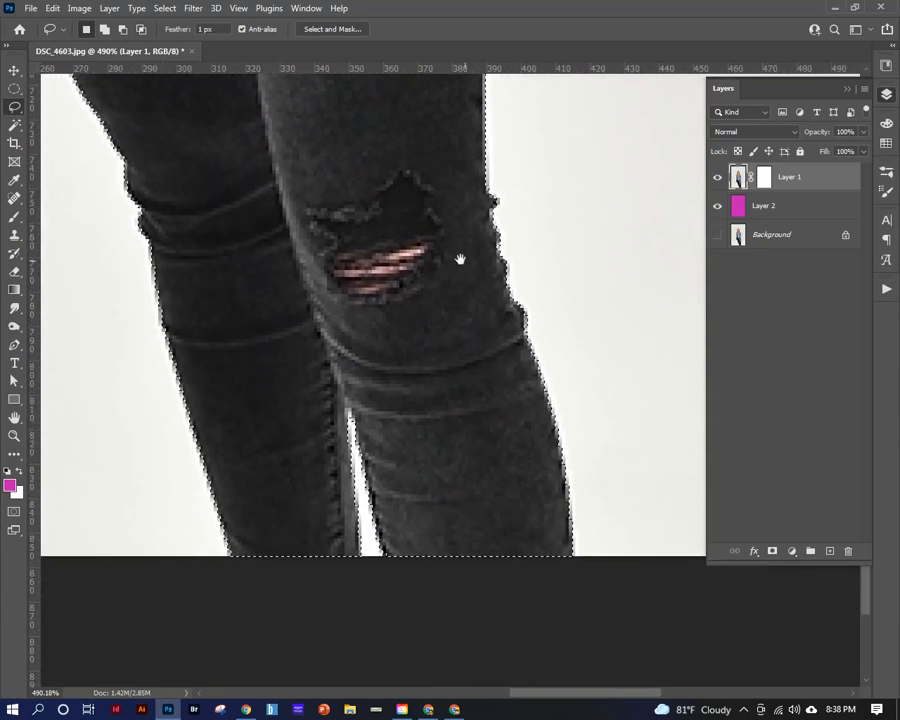
{"action": "left_click_drag", "start_coordinate": [440, 486], "coordinate": [438, 376]}
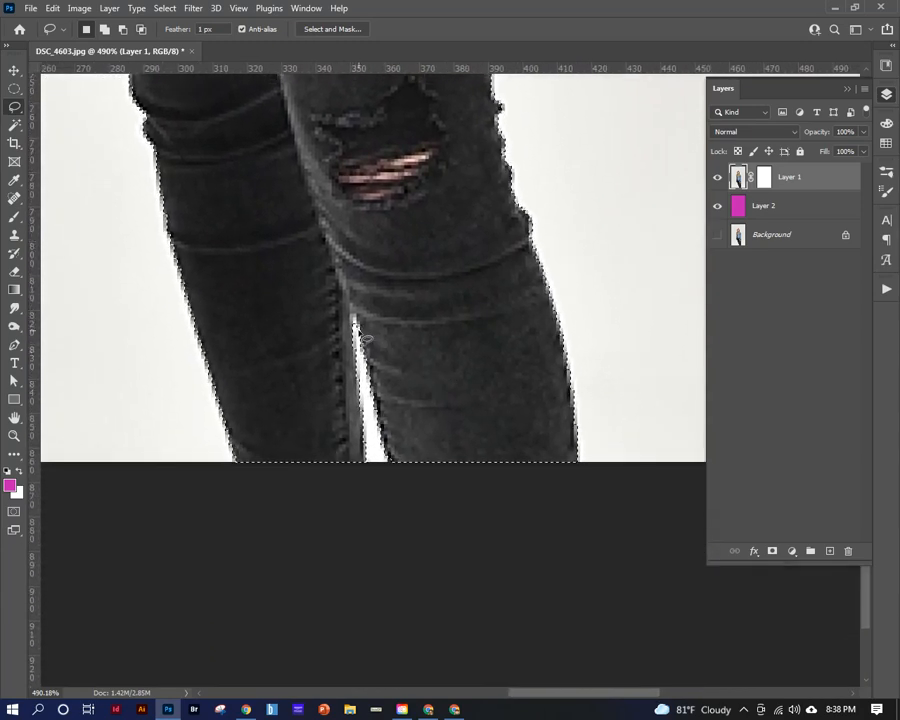
{"action": "key", "text": "alt"}
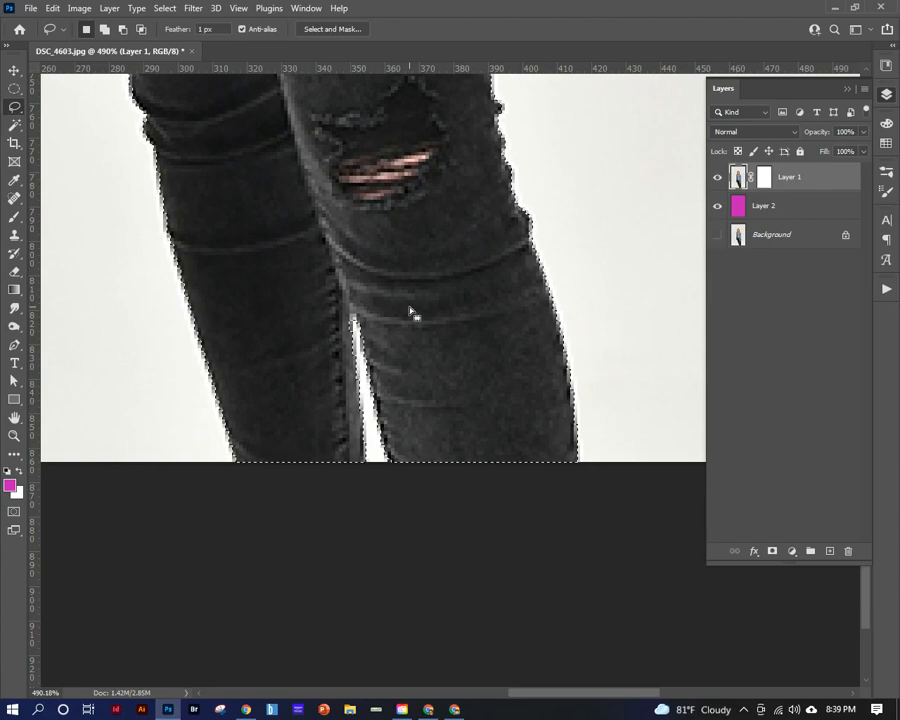
Examine the selection edge along the jacket sleeves, shoulders and hair on both sides of the figure
{"action": "left_click_drag", "start_coordinate": [470, 225], "coordinate": [469, 494]}
{"action": "left_click_drag", "start_coordinate": [446, 300], "coordinate": [394, 527]}
{"action": "mouse_move", "coordinate": [376, 155]}
{"action": "left_mouse_down"}
{"action": "mouse_move", "coordinate": [376, 298]}
{"action": "mouse_move", "coordinate": [396, 467]}
{"action": "left_mouse_up"}
{"action": "left_click_drag", "start_coordinate": [410, 231], "coordinate": [418, 523]}
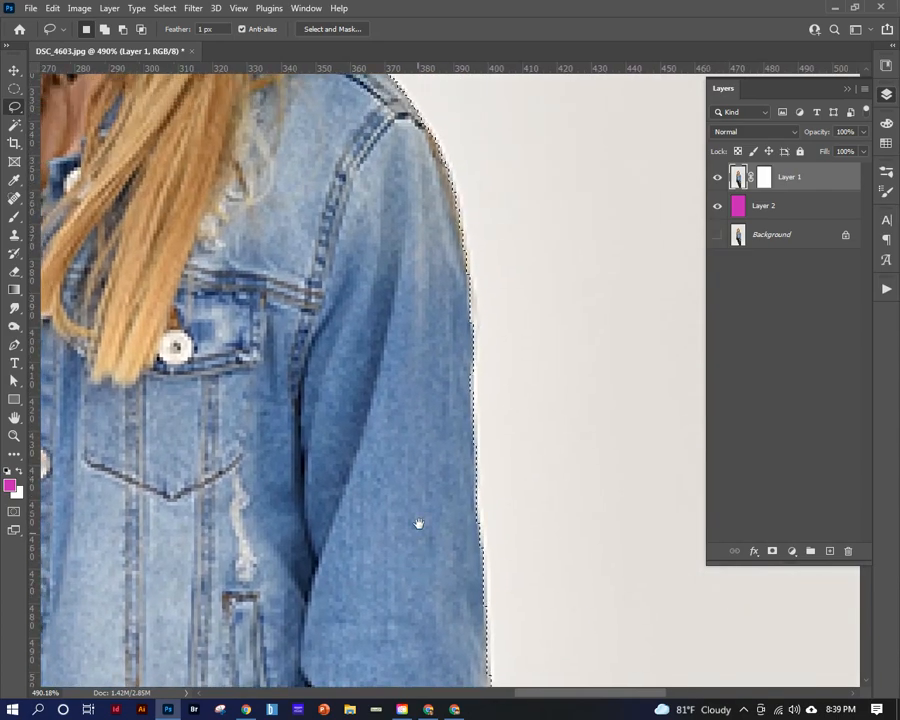
{"action": "mouse_move", "coordinate": [398, 198]}
{"action": "left_mouse_down"}
{"action": "mouse_move", "coordinate": [398, 344]}
{"action": "mouse_move", "coordinate": [474, 526]}
{"action": "left_mouse_up"}
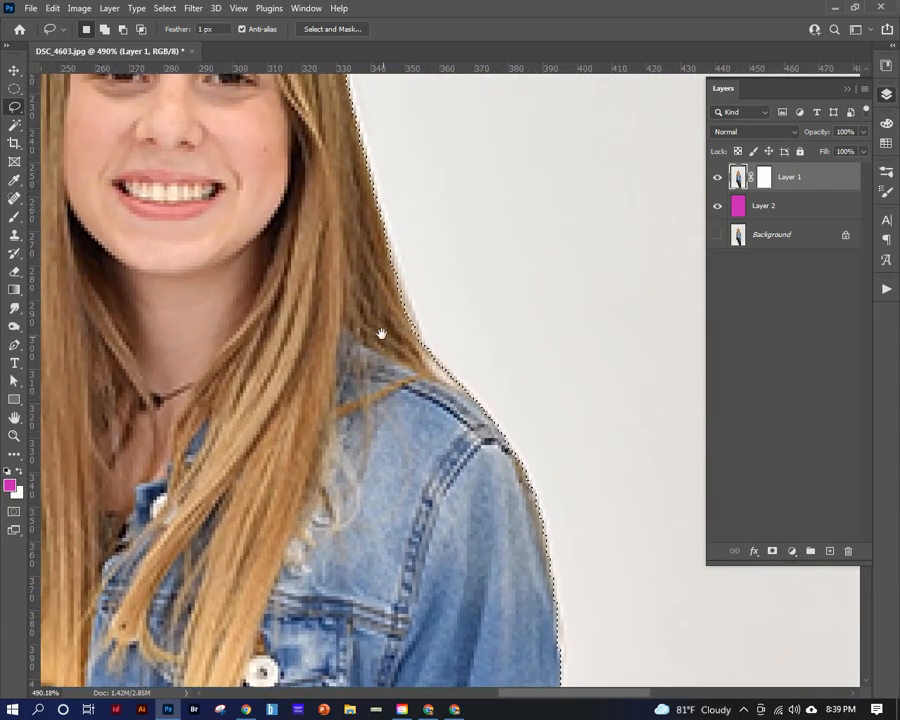
{"action": "left_click_drag", "start_coordinate": [389, 394], "coordinate": [448, 452]}
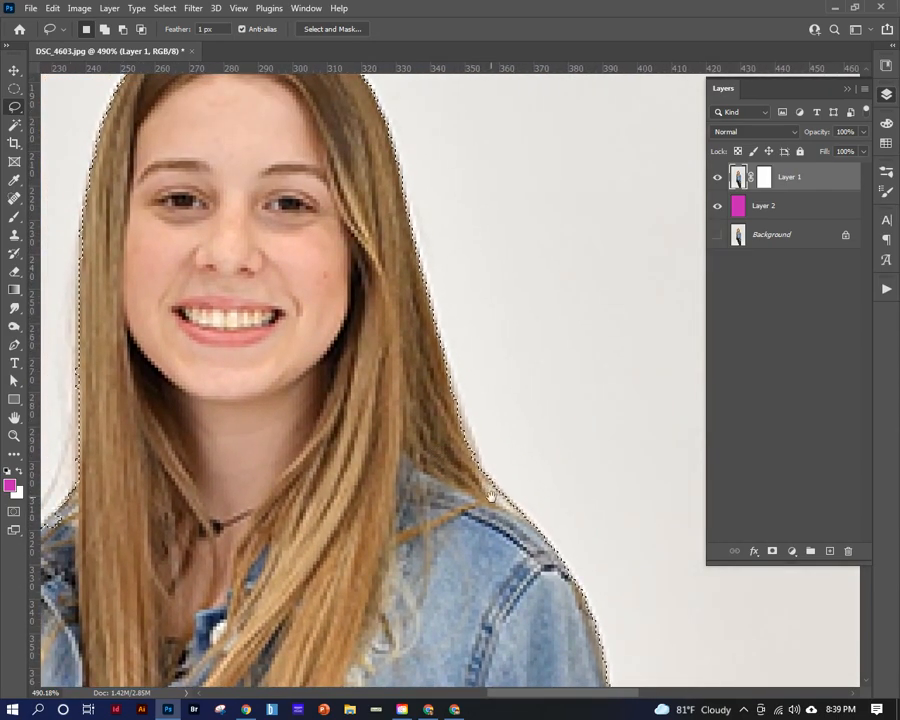
{"action": "left_click_drag", "start_coordinate": [371, 286], "coordinate": [541, 319]}
{"action": "left_click_drag", "start_coordinate": [368, 516], "coordinate": [464, 299]}
{"action": "left_click_drag", "start_coordinate": [383, 463], "coordinate": [390, 273]}
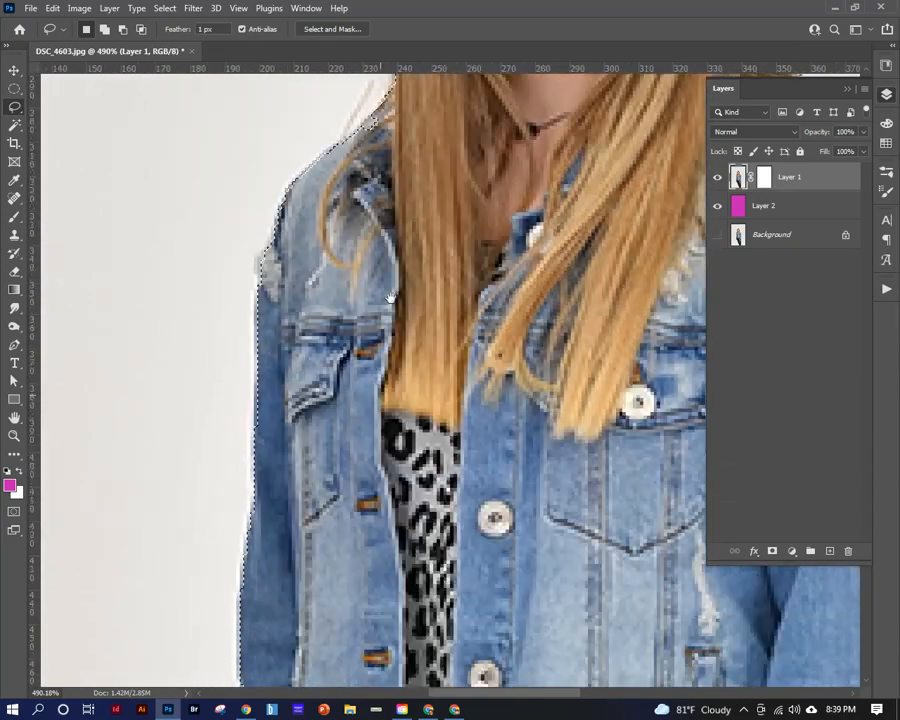
{"action": "left_click_drag", "start_coordinate": [385, 680], "coordinate": [393, 286]}
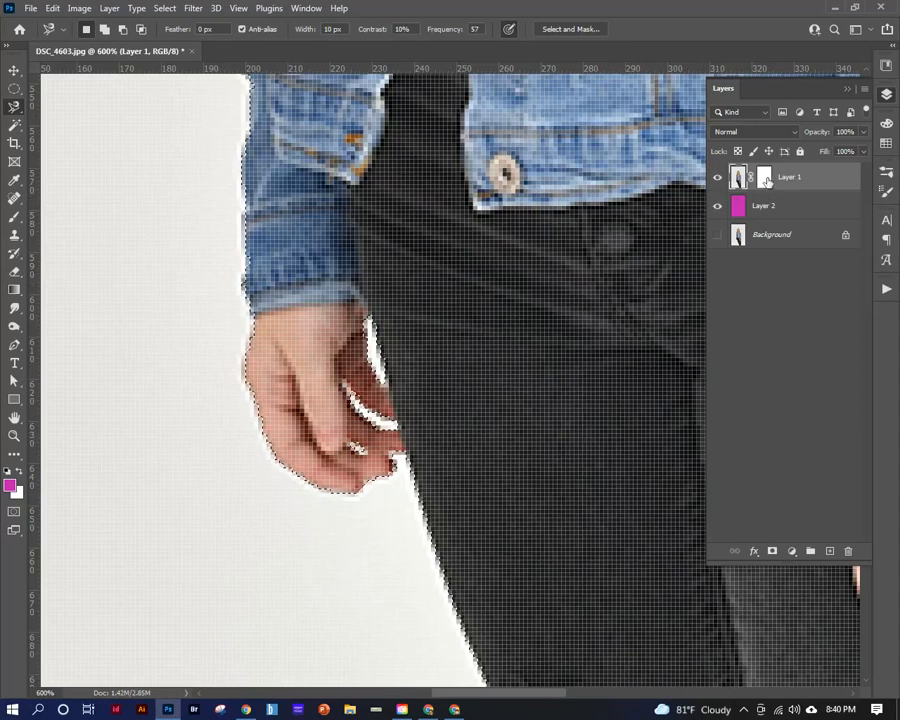
Target Layer 1's mask and invert the selection to cover the background around the person
{"action": "left_click", "coordinate": [764, 178]}
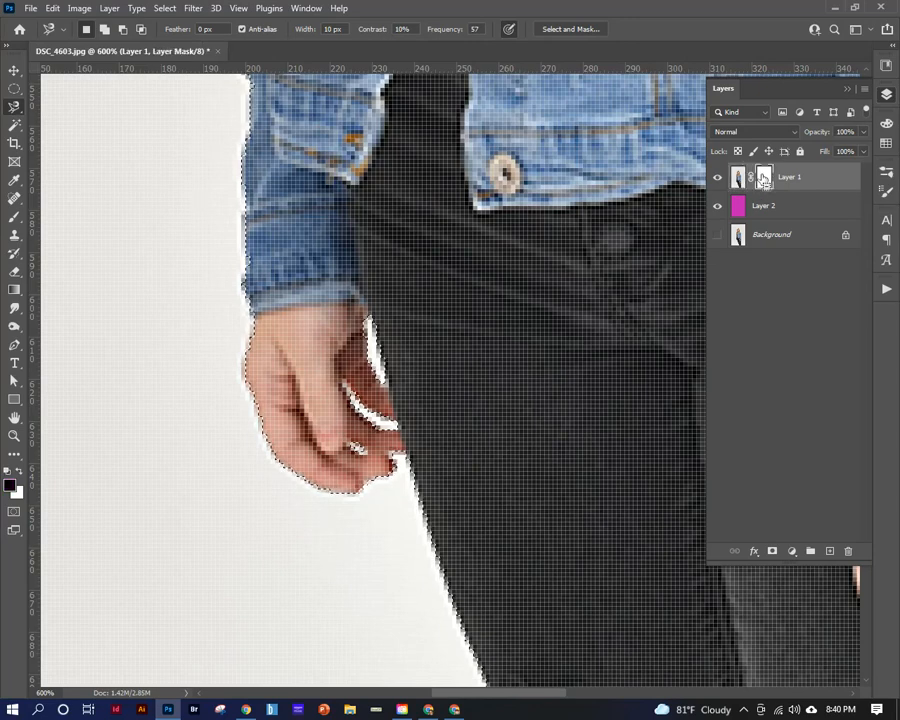
{"action": "key", "text": "ctrl+0"}
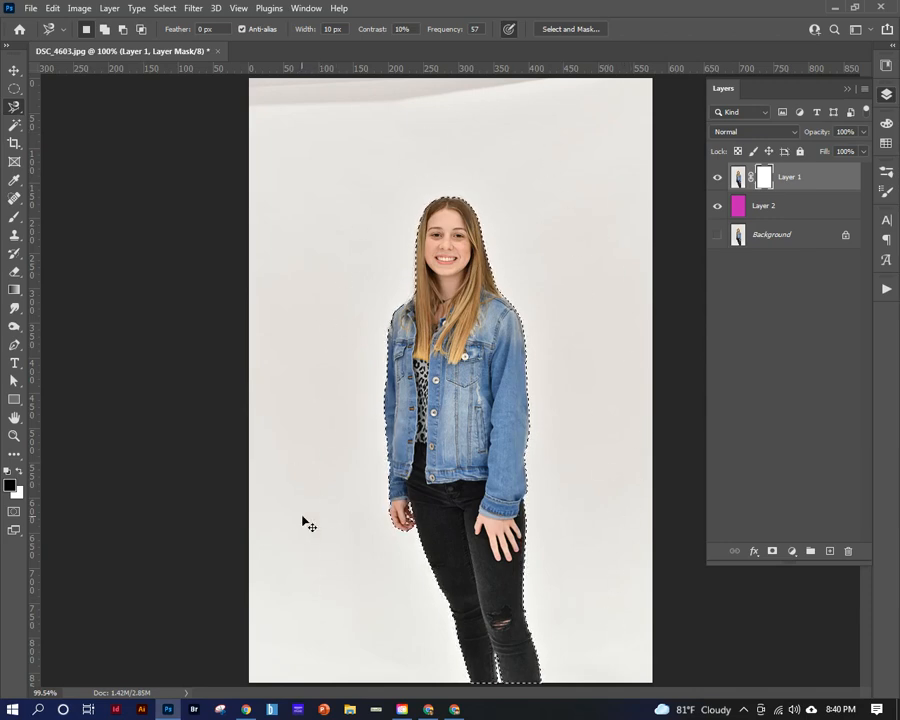
{"action": "key", "text": "ctrl+shift+i"}
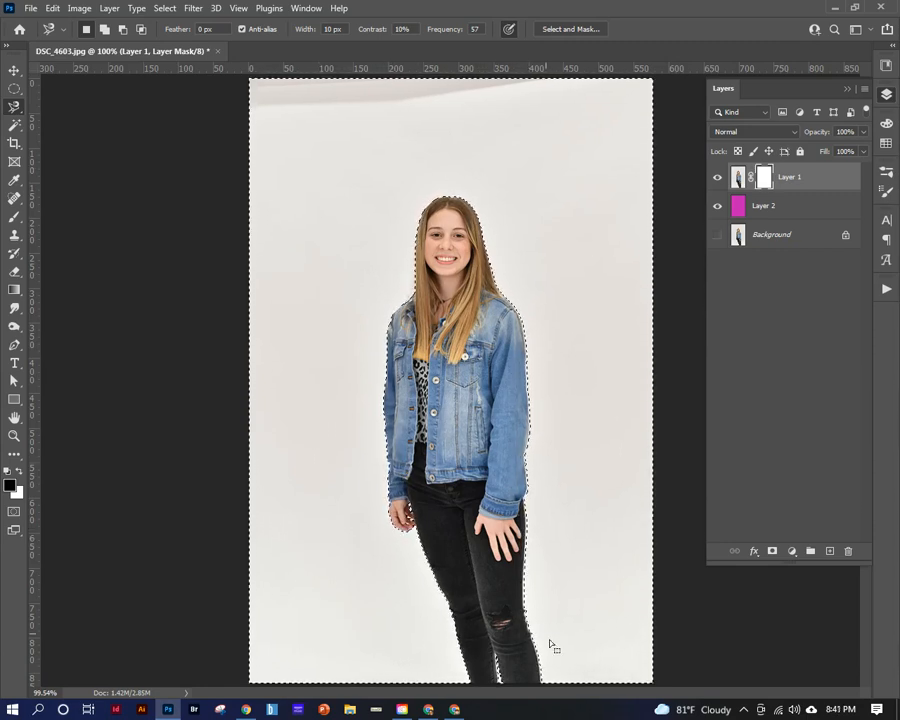
Expand the inverted selection by 1 pixel and check its edge along the jacket
{"action": "left_click", "coordinate": [165, 9]}
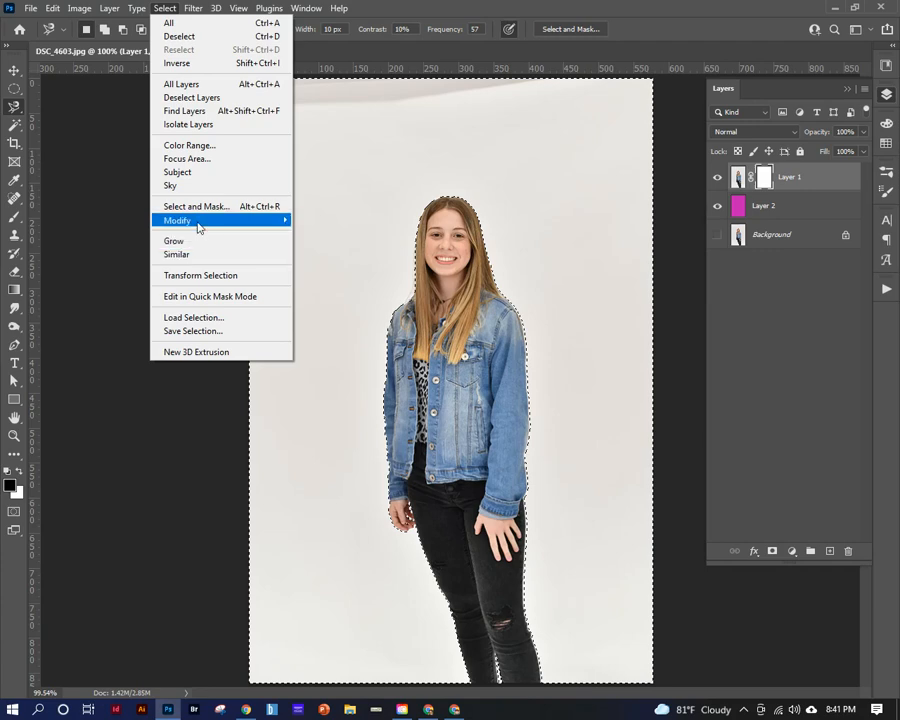
{"action": "mouse_move", "coordinate": [286, 224]}
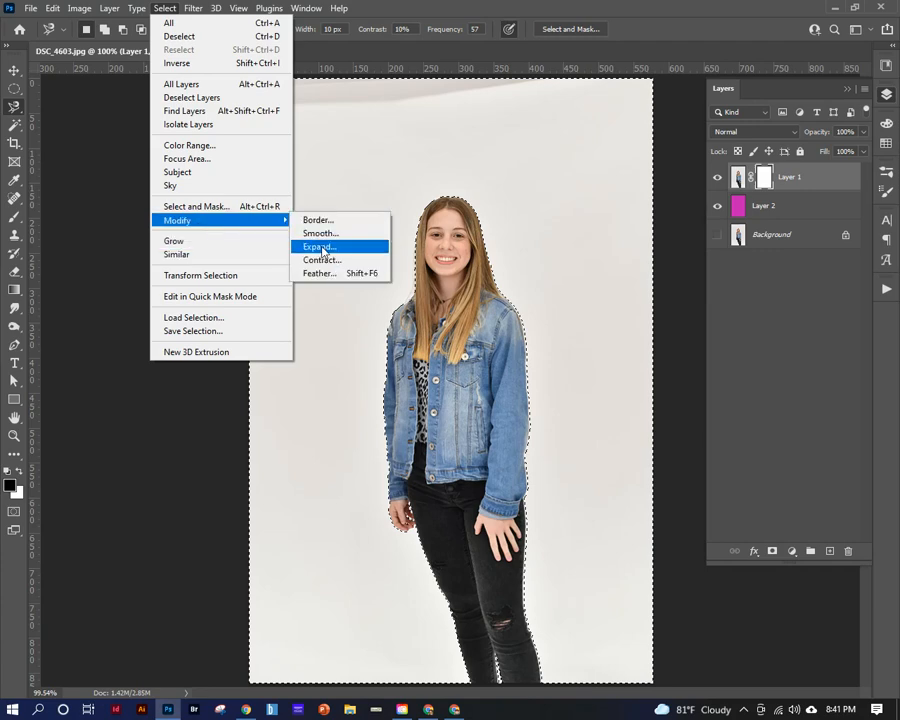
{"action": "left_click", "coordinate": [320, 247]}
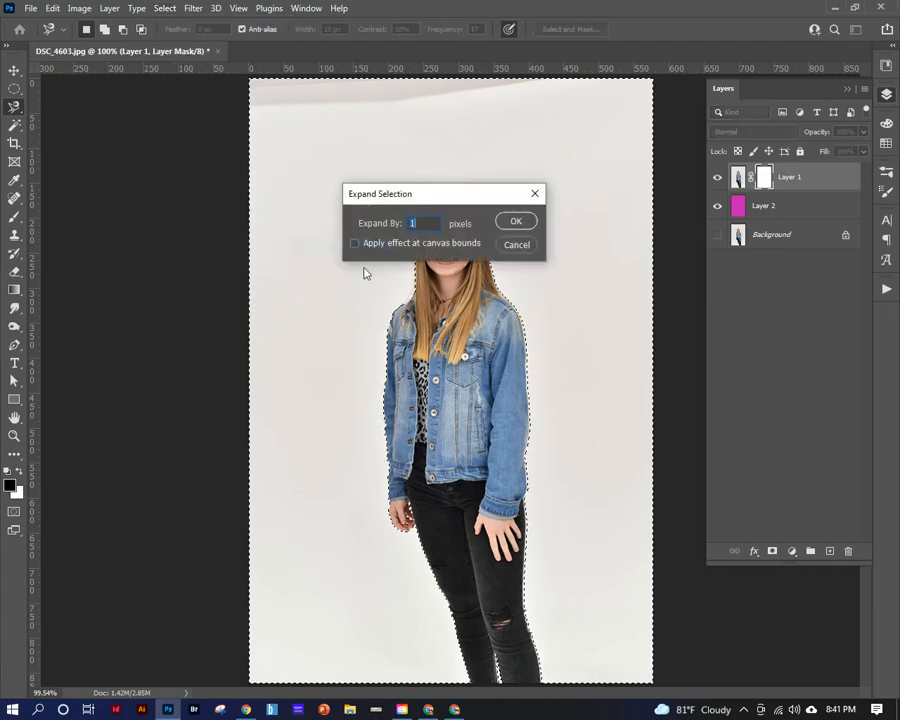
{"action": "left_click", "coordinate": [514, 222]}
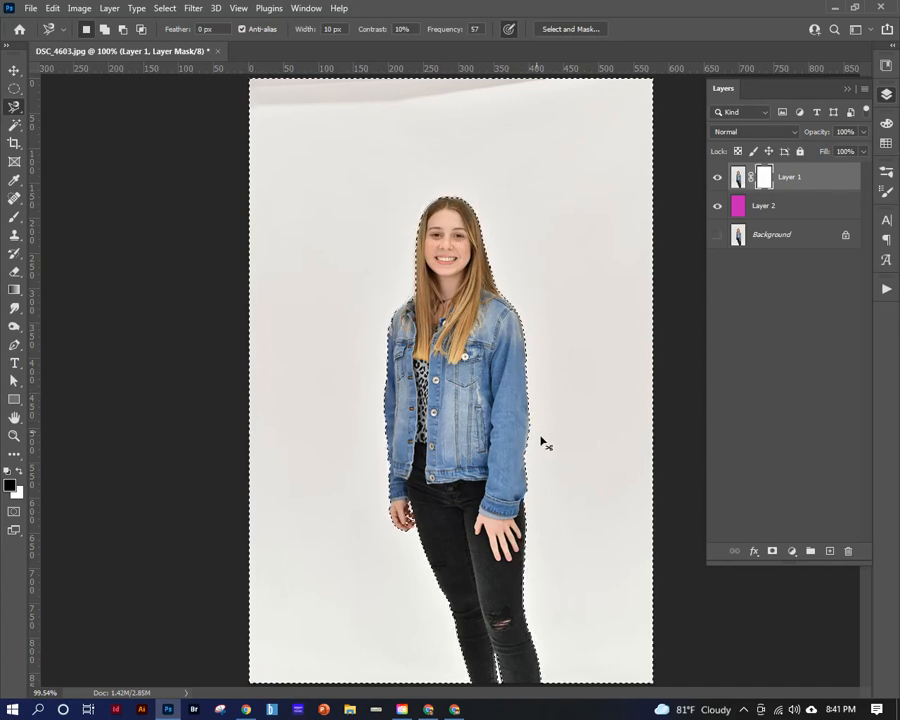
{"action": "left_click_drag", "start_coordinate": [513, 413], "coordinate": [587, 351]}
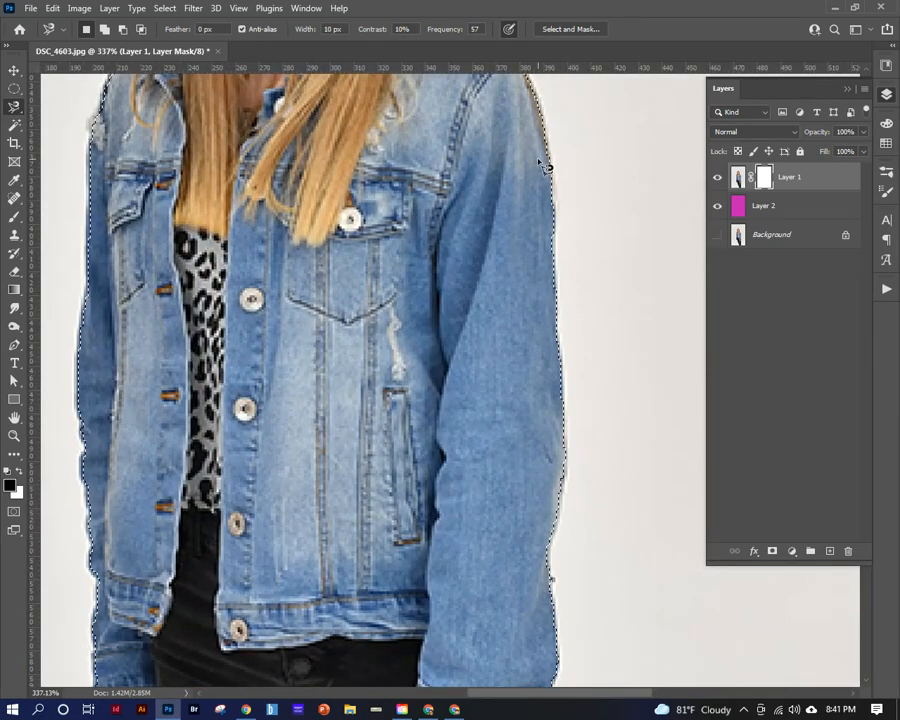
{"action": "key", "text": "ctrl+0"}
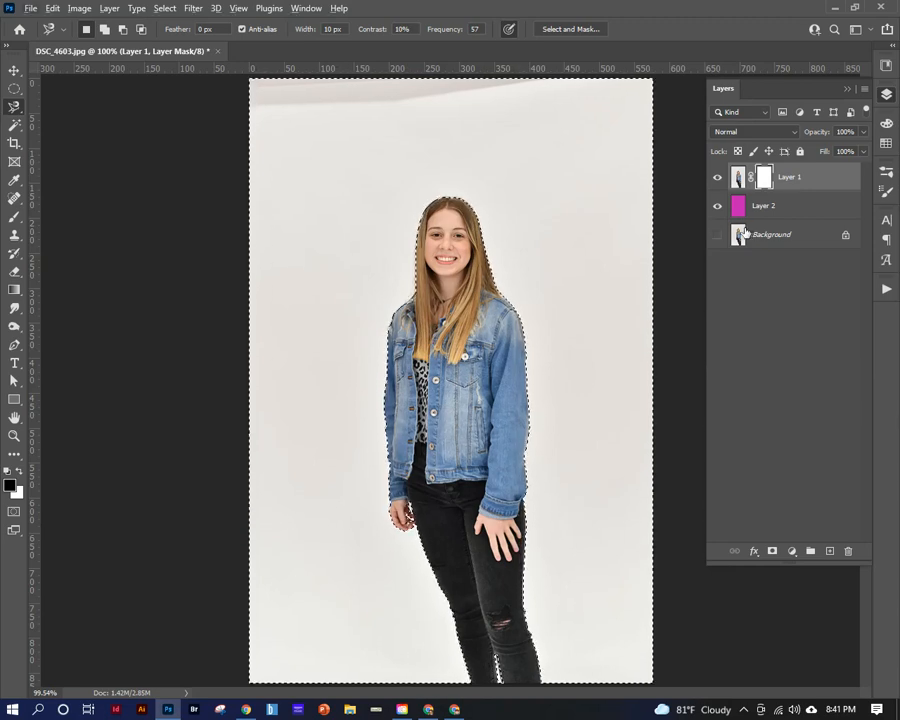
Swap the foreground and background colours back and forth between black and white
{"action": "left_click", "coordinate": [20, 472]}
{"action": "left_click", "coordinate": [20, 472]}
{"action": "left_click", "coordinate": [20, 472]}
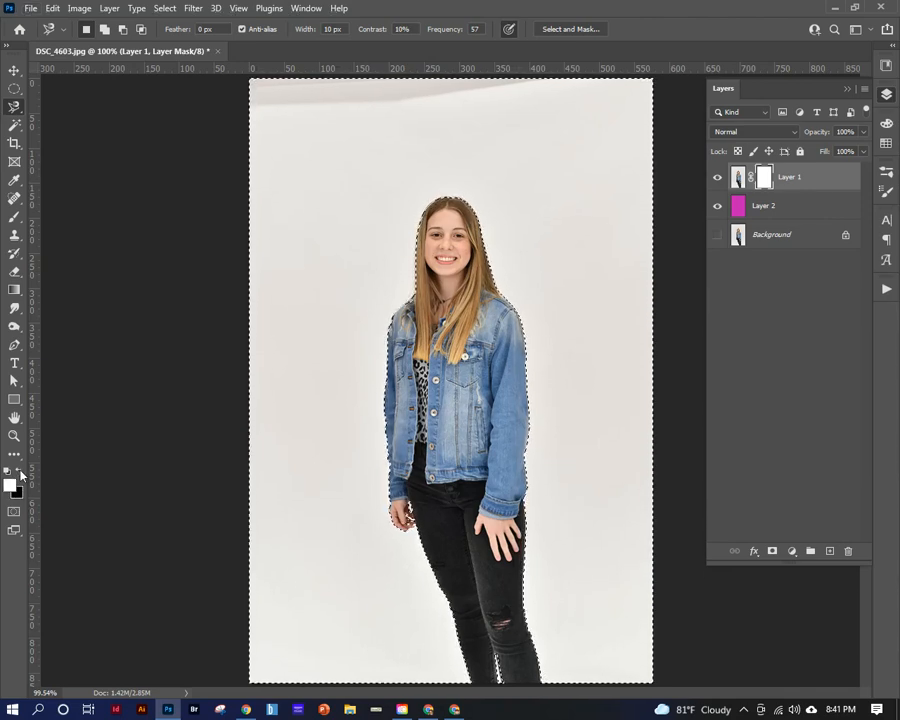
{"action": "left_click", "coordinate": [20, 472]}
{"action": "left_click", "coordinate": [20, 472]}
{"action": "left_click", "coordinate": [20, 472]}
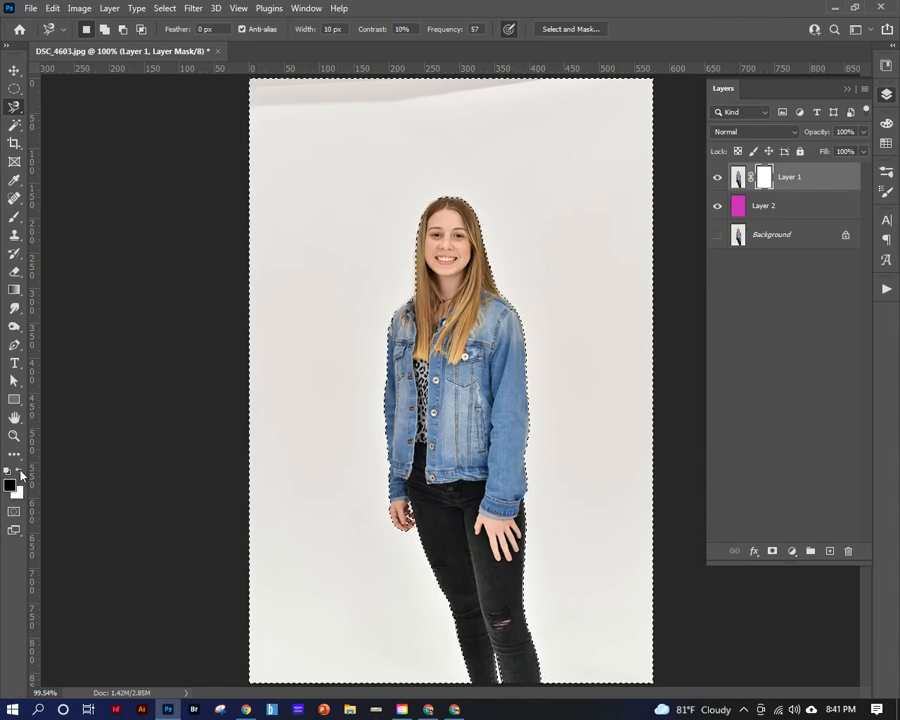
{"action": "left_click", "coordinate": [20, 472]}
{"action": "left_click", "coordinate": [20, 472]}
{"action": "left_click", "coordinate": [20, 472]}
{"action": "left_click", "coordinate": [20, 472]}
{"action": "left_click", "coordinate": [20, 472]}
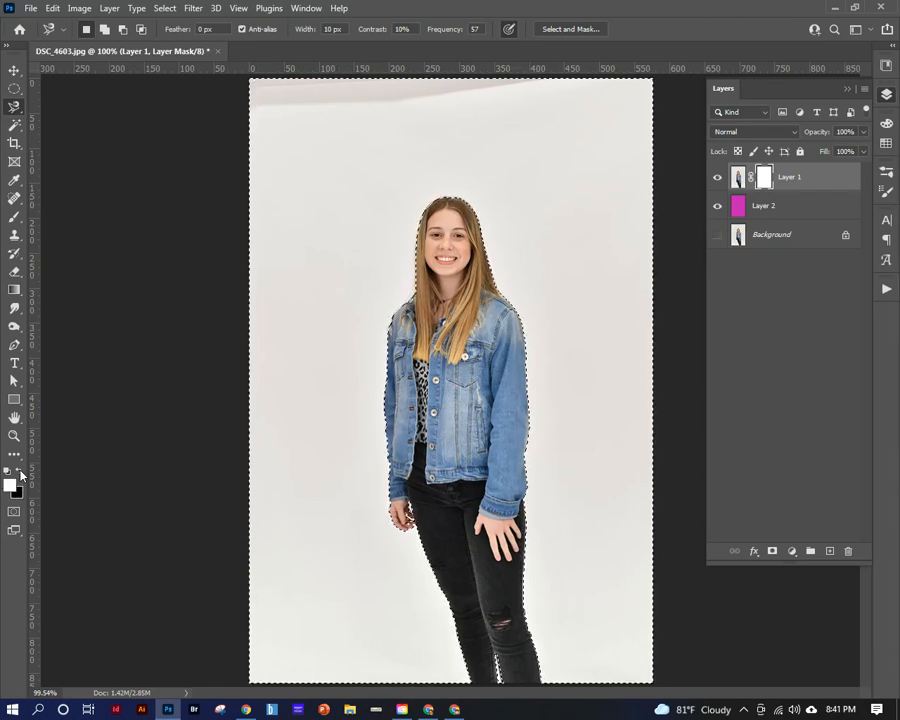
Make black the foreground colour and fill the selected background area on Layer 1's mask with it
{"action": "left_click", "coordinate": [20, 472]}
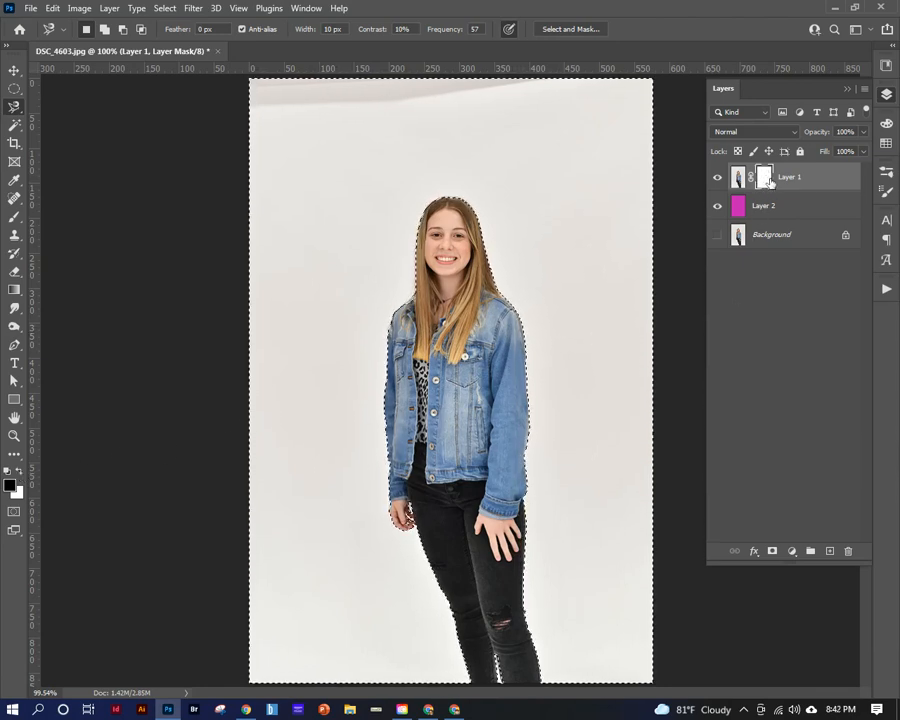
{"action": "key", "text": "alt+BackSpace"}
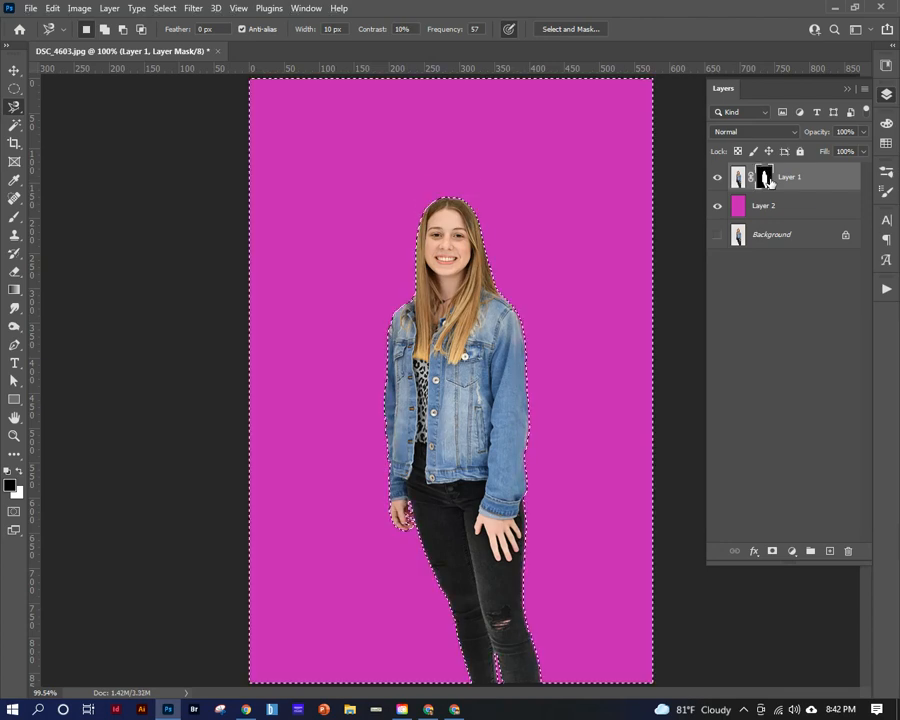
{"action": "key", "text": "ctrl+d"}
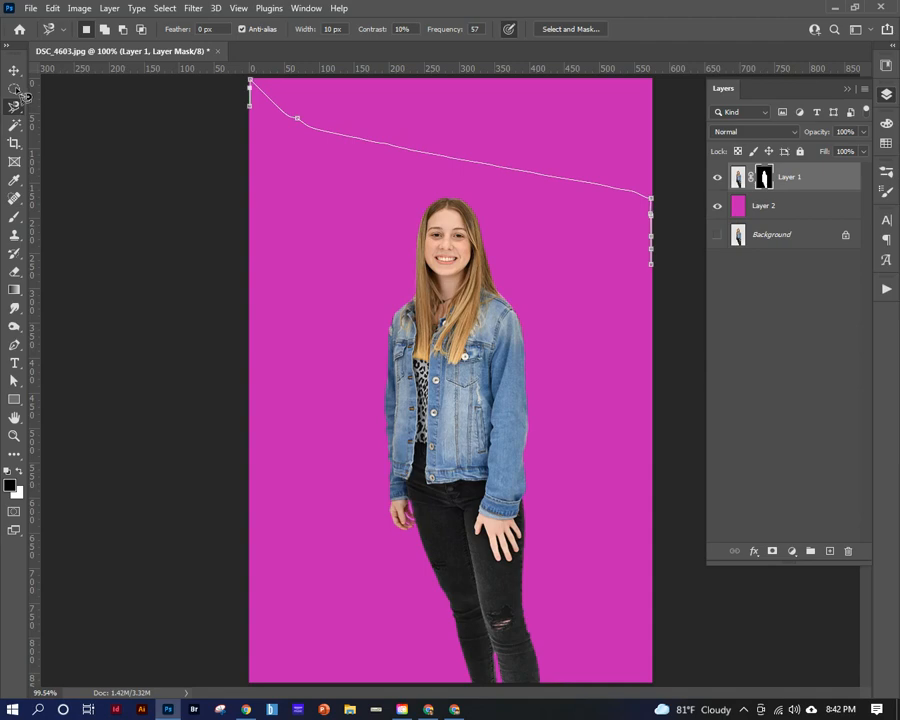
{"action": "key", "text": "Return"}
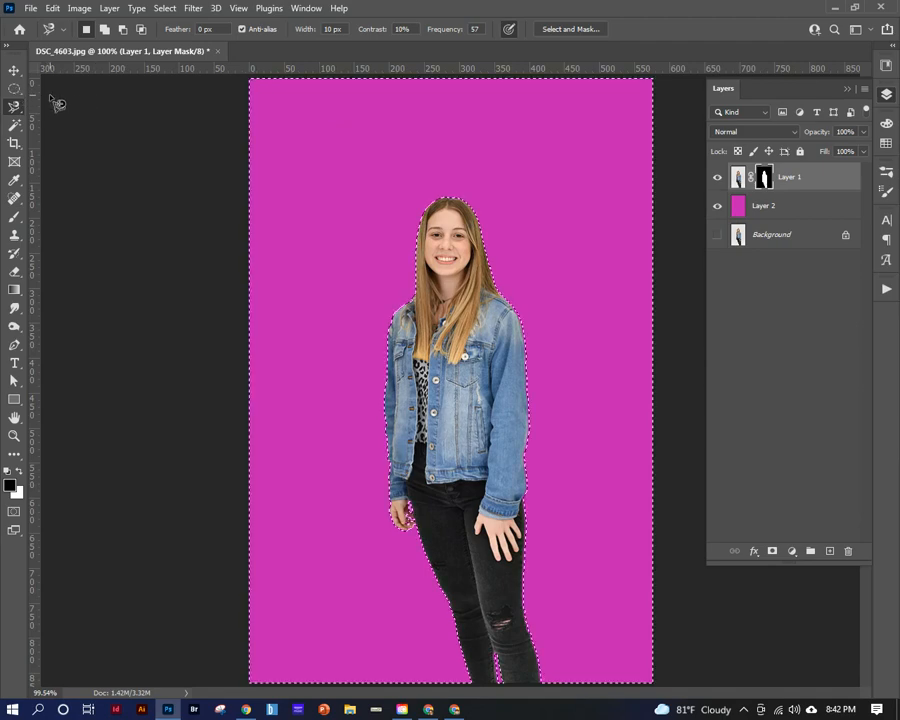
{"action": "key", "text": "ctrl+d"}
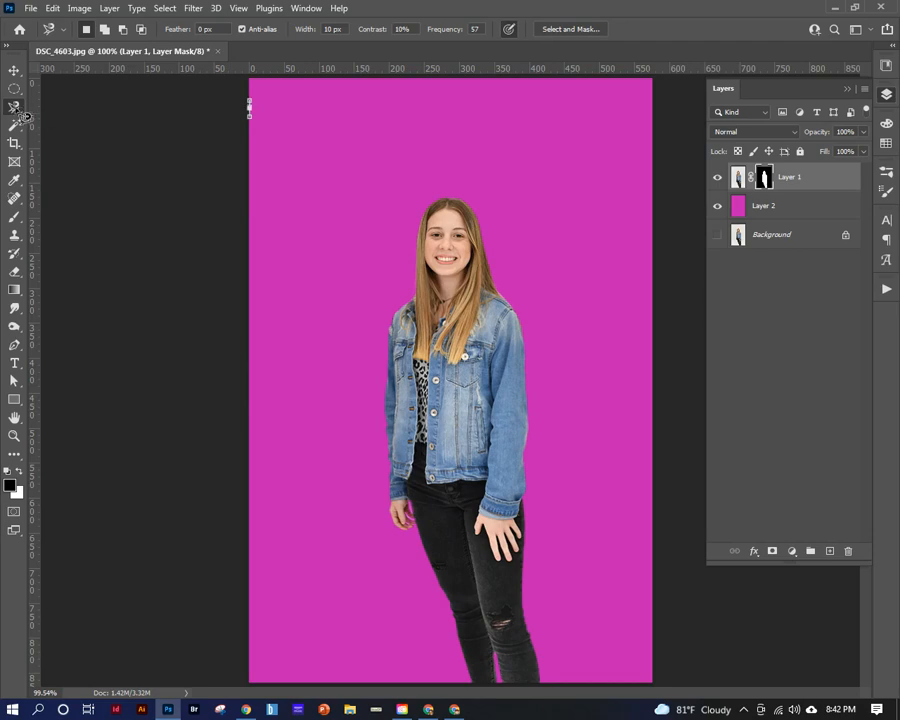
{"action": "key", "text": "ctrl+shift+d"}
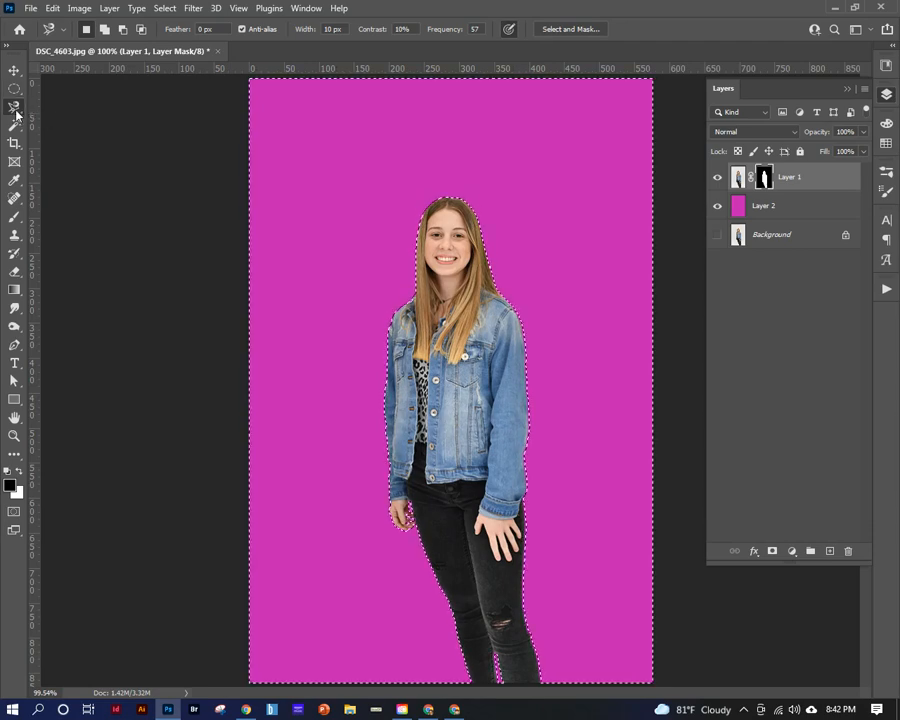
Switch from the Magnetic Lasso to the standard Lasso tool and clear the selection
{"action": "right_click", "coordinate": [15, 108]}
{"action": "left_click", "coordinate": [60, 107]}
{"action": "key", "text": "ctrl+d"}
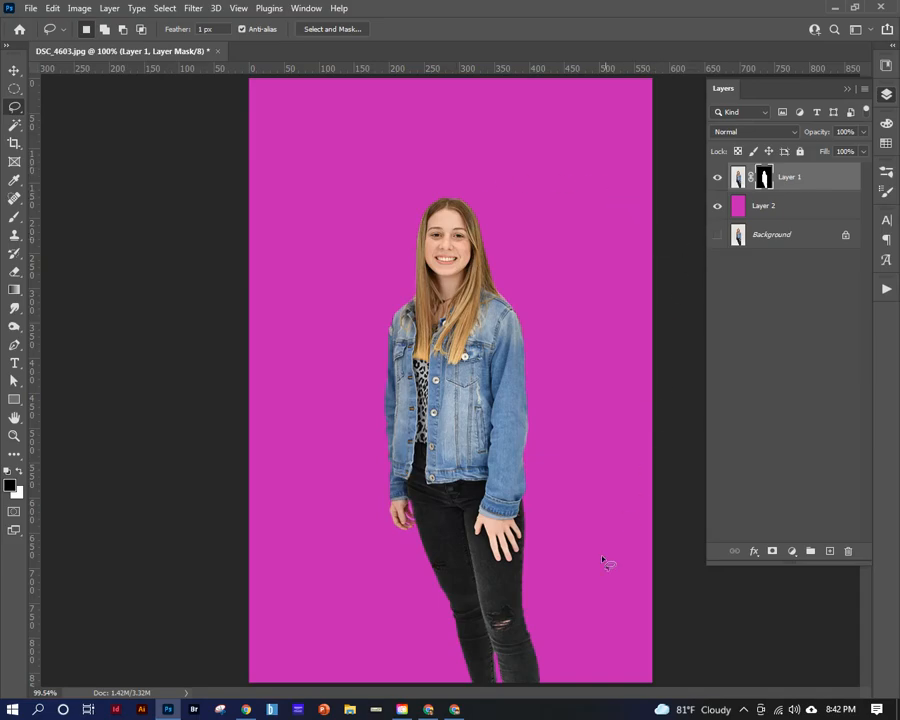
Set up the Brush tool with white as the foreground colour for retouching the mask around the hand beside the hip
{"action": "left_click_drag", "start_coordinate": [399, 516], "coordinate": [511, 395]}
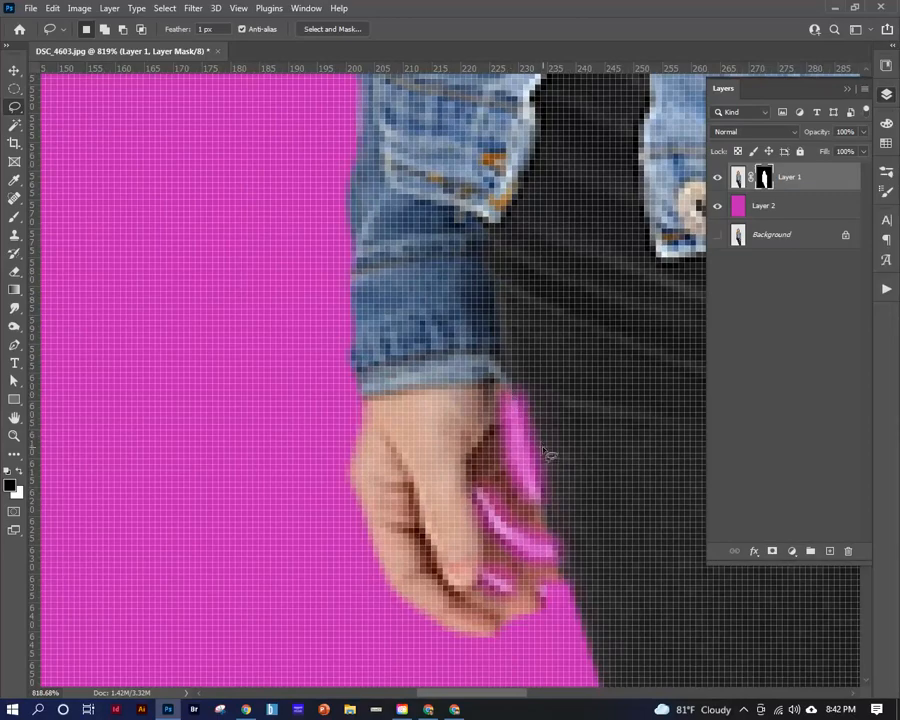
{"action": "left_click_drag", "start_coordinate": [548, 453], "coordinate": [450, 323]}
{"action": "left_click_drag", "start_coordinate": [445, 410], "coordinate": [440, 404]}
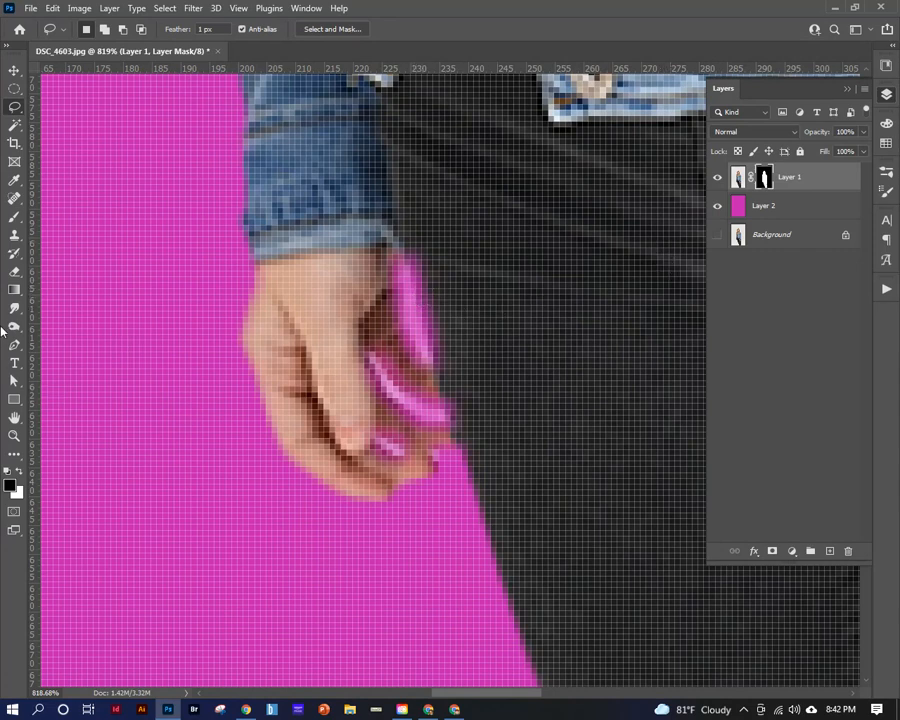
{"action": "key", "text": "b"}
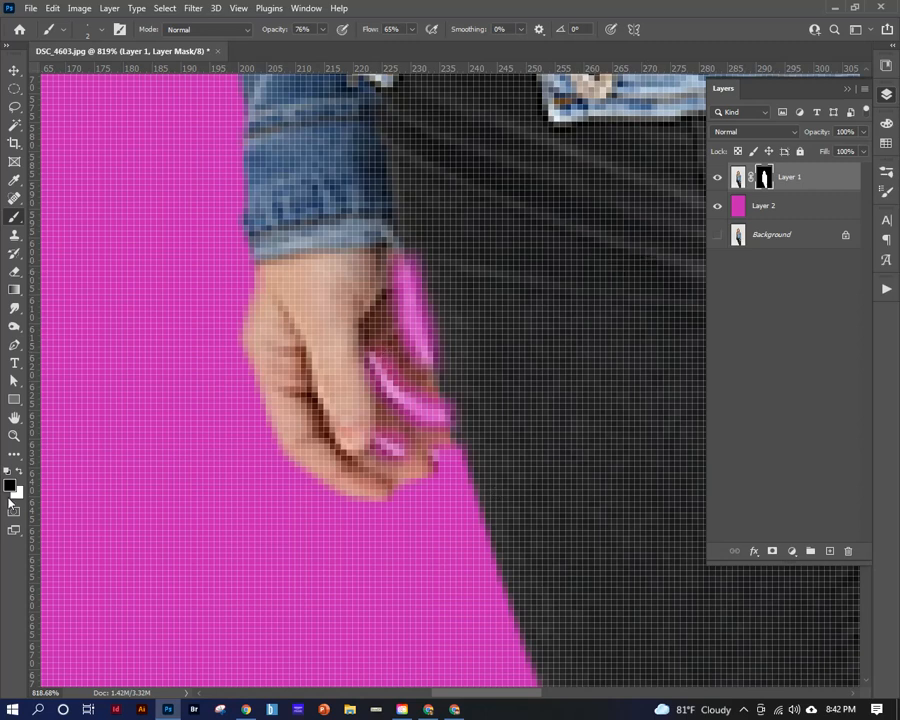
{"action": "key", "text": "x"}
{"action": "key", "text": "x"}
{"action": "key", "text": "x"}
{"action": "key", "text": "x"}
{"action": "key", "text": "x"}
{"action": "key", "text": "x"}
{"action": "key", "text": "x"}
{"action": "key", "text": "x"}
{"action": "key", "text": "x"}
{"action": "key", "text": "x"}
{"action": "key", "text": "x"}
{"action": "key", "text": "x"}
{"action": "key", "text": "x"}
Try different brush diameters and hardness values on the canvas and reduce the brush size to 1 px
{"action": "right_click", "coordinate": [471, 244], "text": "alt"}
{"action": "mouse_move", "coordinate": [471, 244]}
{"action": "left_mouse_down"}
{"action": "mouse_move", "coordinate": [552, 237]}
{"action": "mouse_move", "coordinate": [498, 235]}
{"action": "mouse_move", "coordinate": [473, 192]}
{"action": "left_mouse_up"}
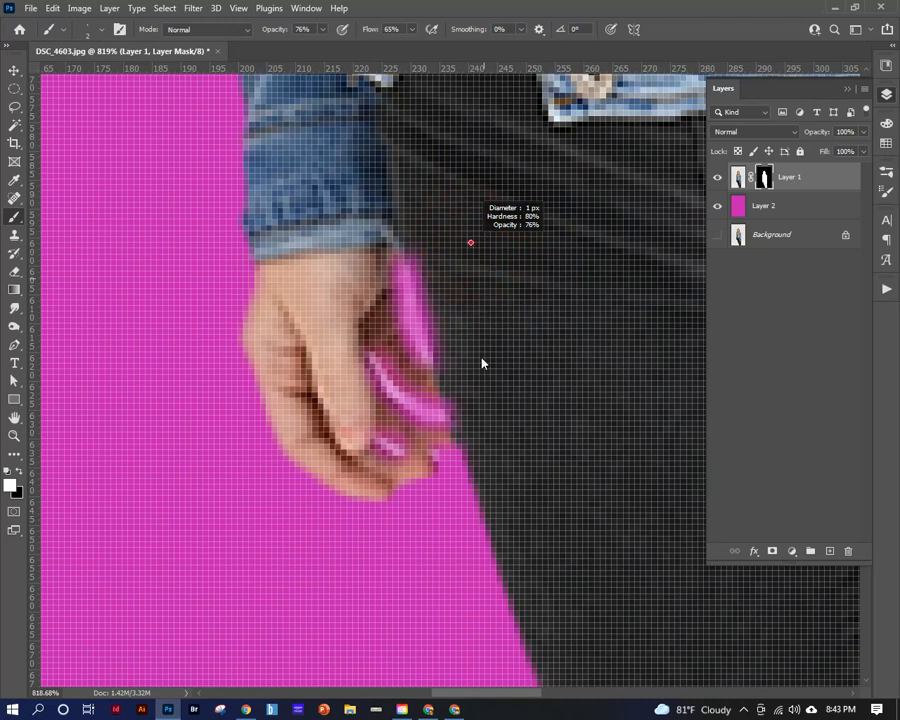
{"action": "mouse_move", "coordinate": [486, 243]}
{"action": "left_mouse_down"}
{"action": "mouse_move", "coordinate": [587, 239]}
{"action": "mouse_move", "coordinate": [521, 107]}
{"action": "mouse_move", "coordinate": [474, 490]}
{"action": "mouse_move", "coordinate": [475, 251]}
{"action": "left_mouse_up"}
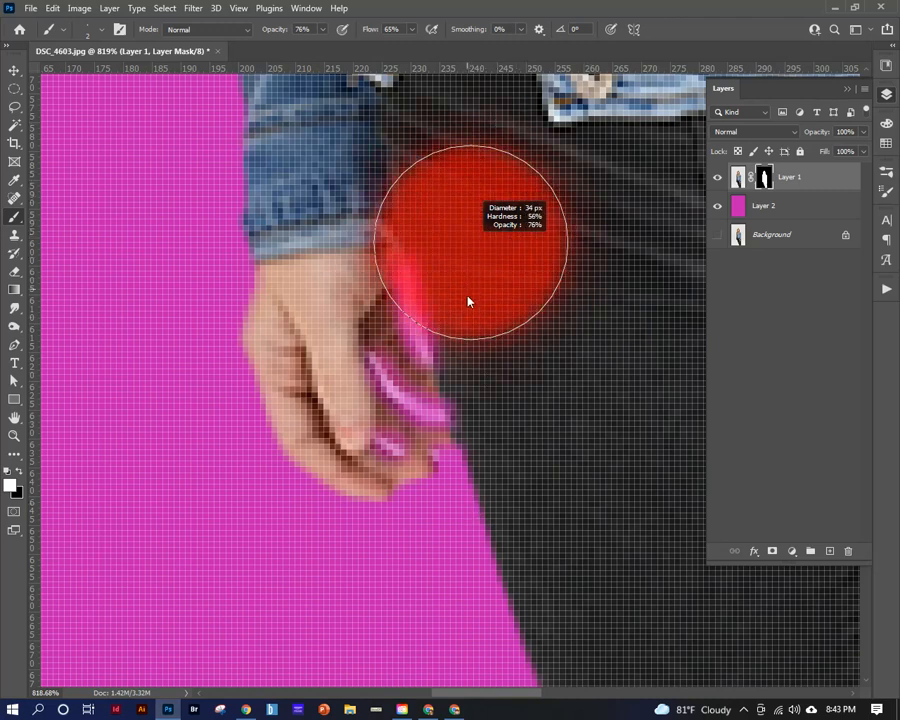
{"action": "mouse_move", "coordinate": [466, 376]}
{"action": "left_mouse_down"}
{"action": "mouse_move", "coordinate": [456, 402]}
{"action": "mouse_move", "coordinate": [412, 346]}
{"action": "mouse_move", "coordinate": [351, 349]}
{"action": "mouse_move", "coordinate": [331, 336]}
{"action": "left_mouse_up"}
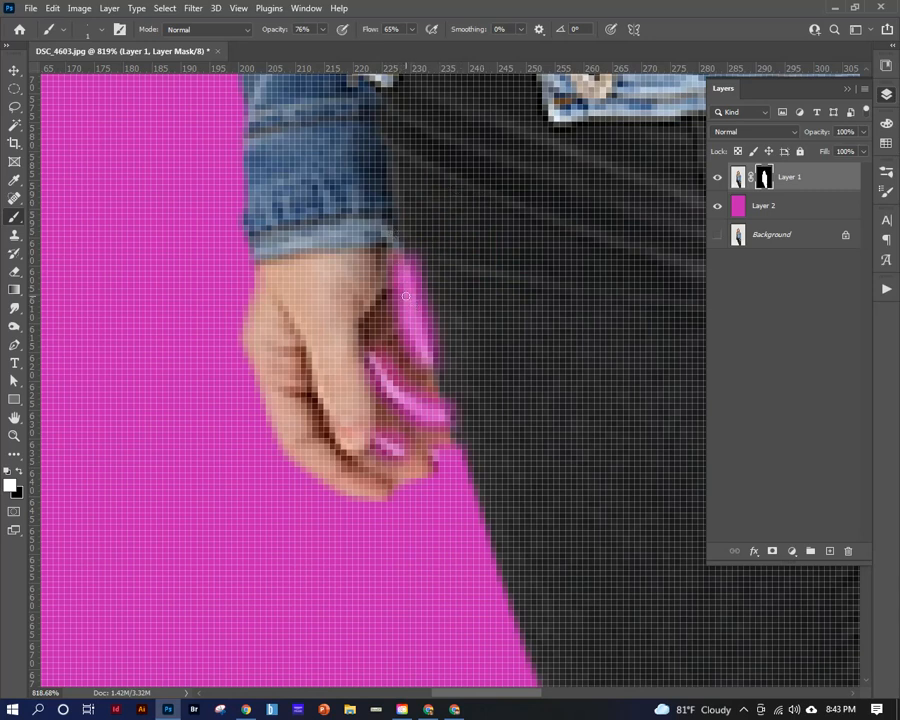
{"action": "mouse_move", "coordinate": [494, 203]}
{"action": "left_mouse_down"}
{"action": "mouse_move", "coordinate": [505, 205]}
{"action": "mouse_move", "coordinate": [516, 150]}
{"action": "mouse_move", "coordinate": [506, 190]}
{"action": "left_mouse_up"}
Paint black on Layer 1's mask with a 2 px brush at 100% opacity over the white remnants in the finger gaps
{"action": "mouse_move", "coordinate": [394, 271]}
{"action": "left_mouse_down"}
{"action": "mouse_move", "coordinate": [402, 278]}
{"action": "mouse_move", "coordinate": [382, 320]}
{"action": "mouse_move", "coordinate": [395, 345]}
{"action": "mouse_move", "coordinate": [423, 305]}
{"action": "mouse_move", "coordinate": [382, 280]}
{"action": "mouse_move", "coordinate": [387, 272]}
{"action": "mouse_move", "coordinate": [399, 291]}
{"action": "left_mouse_up"}
{"action": "key", "text": "x"}
{"action": "right_click", "coordinate": [408, 288], "text": "alt"}
{"action": "left_click", "coordinate": [323, 31]}
{"action": "left_click_drag", "start_coordinate": [323, 47], "coordinate": [341, 45]}
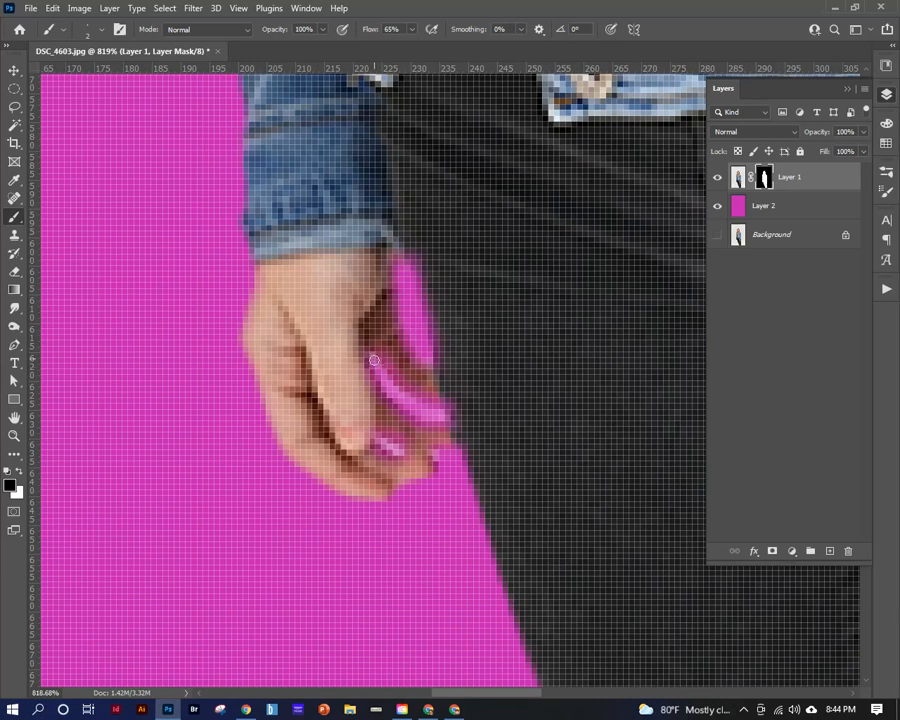
{"action": "mouse_move", "coordinate": [371, 357]}
{"action": "left_mouse_down"}
{"action": "mouse_move", "coordinate": [429, 413]}
{"action": "mouse_move", "coordinate": [406, 406]}
{"action": "mouse_move", "coordinate": [430, 414]}
{"action": "mouse_move", "coordinate": [391, 451]}
{"action": "left_mouse_up"}
{"action": "key", "text": "x"}
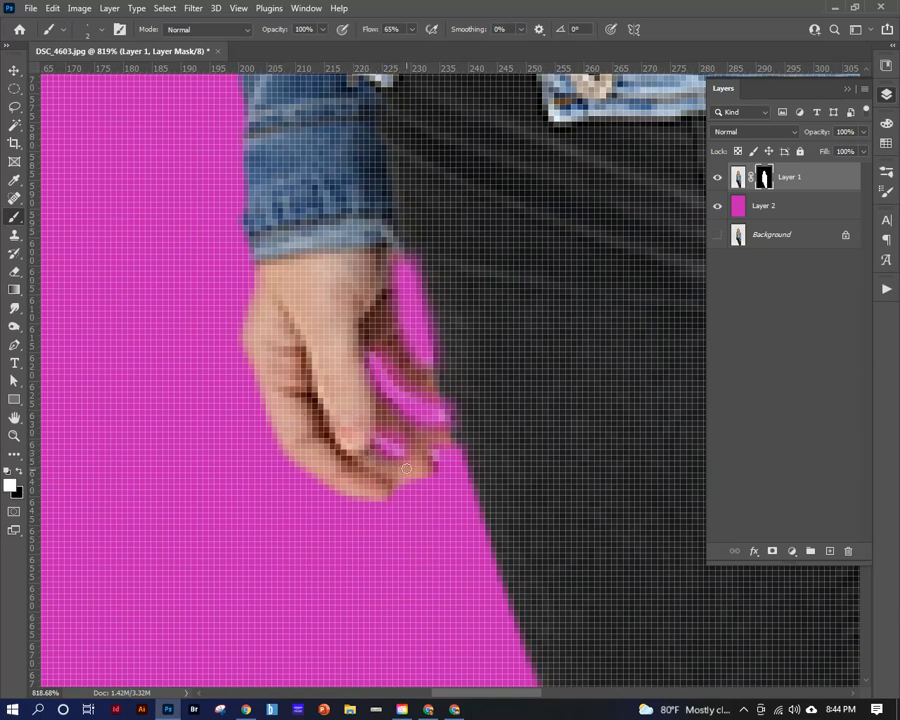
Paint white on Layer 1's mask with the 2 px brush to restore the fingertips and the jeans edge beside the hand
{"action": "left_click_drag", "start_coordinate": [406, 468], "coordinate": [365, 439]}
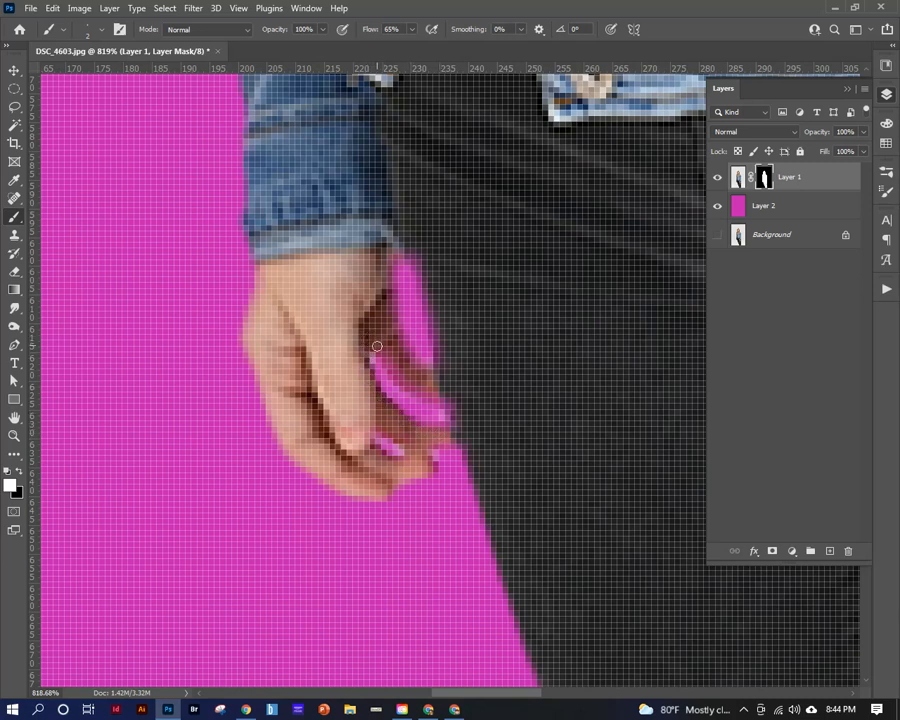
{"action": "key", "text": "x"}
{"action": "key", "text": "x"}
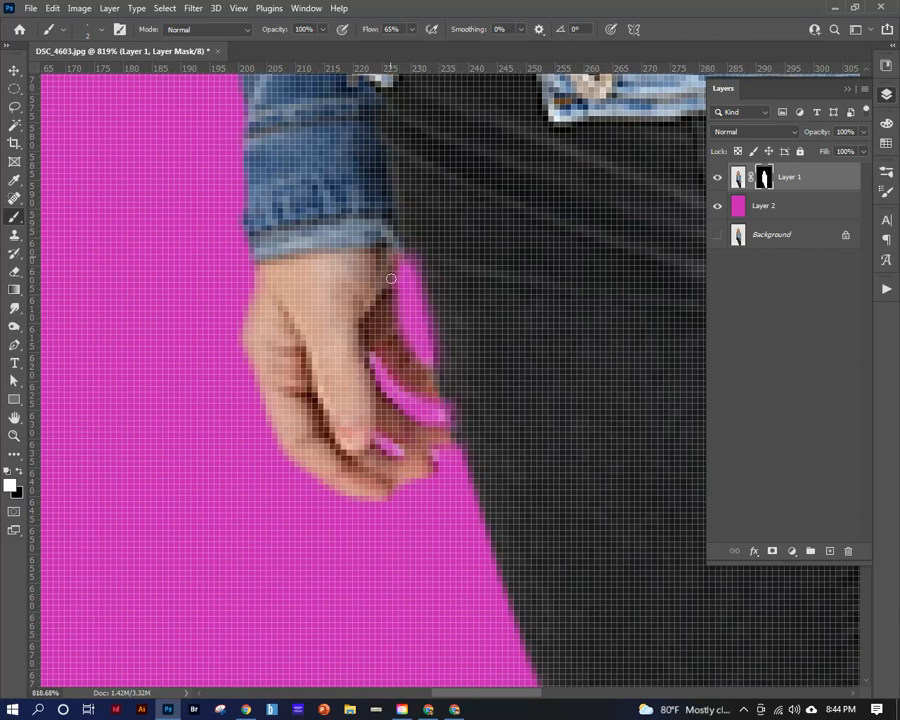
{"action": "left_click_drag", "start_coordinate": [405, 245], "coordinate": [461, 428]}
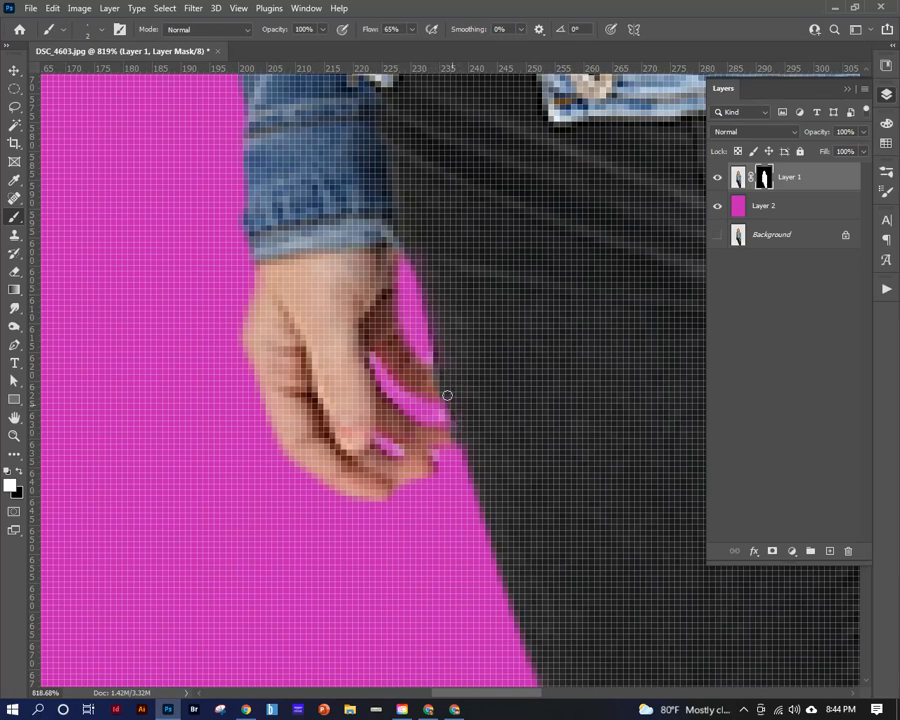
Inspect the cutout's edges over the magenta layer from the hand and leg gap up to the hair, with black as the foreground colour
{"action": "left_click", "coordinate": [501, 311], "text": "alt"}
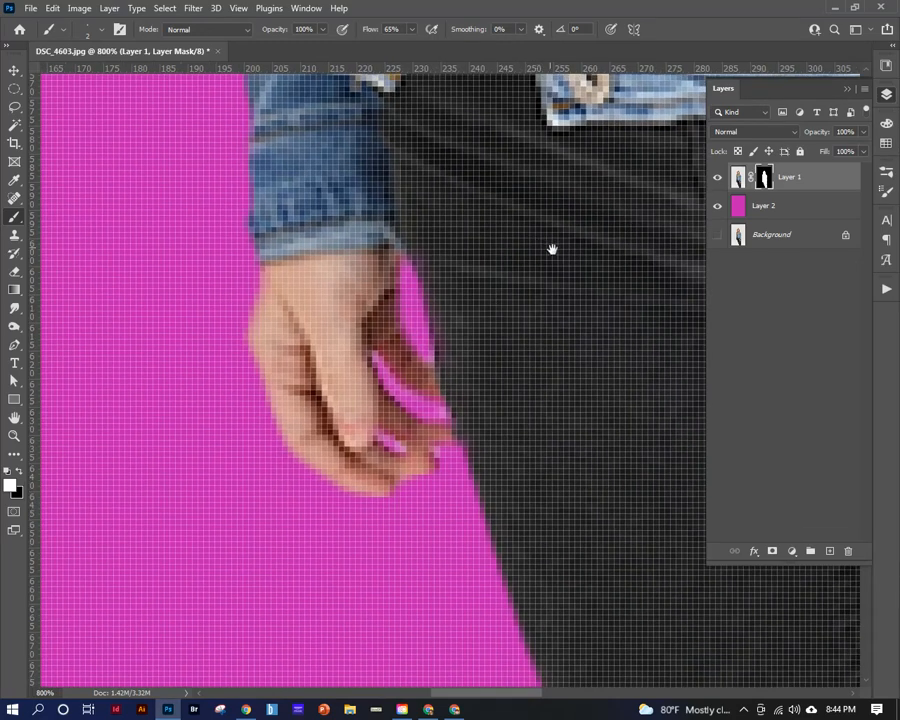
{"action": "left_click", "coordinate": [560, 271], "text": "alt"}
{"action": "left_click", "coordinate": [560, 271], "text": "alt"}
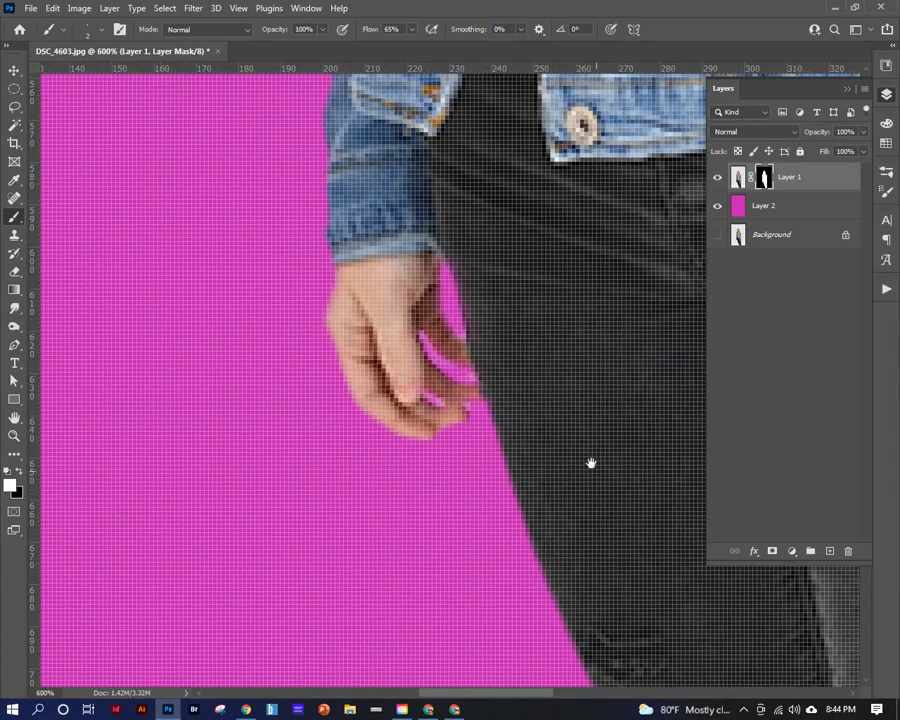
{"action": "left_click_drag", "start_coordinate": [591, 462], "coordinate": [345, 245]}
{"action": "left_click_drag", "start_coordinate": [436, 408], "coordinate": [444, 295]}
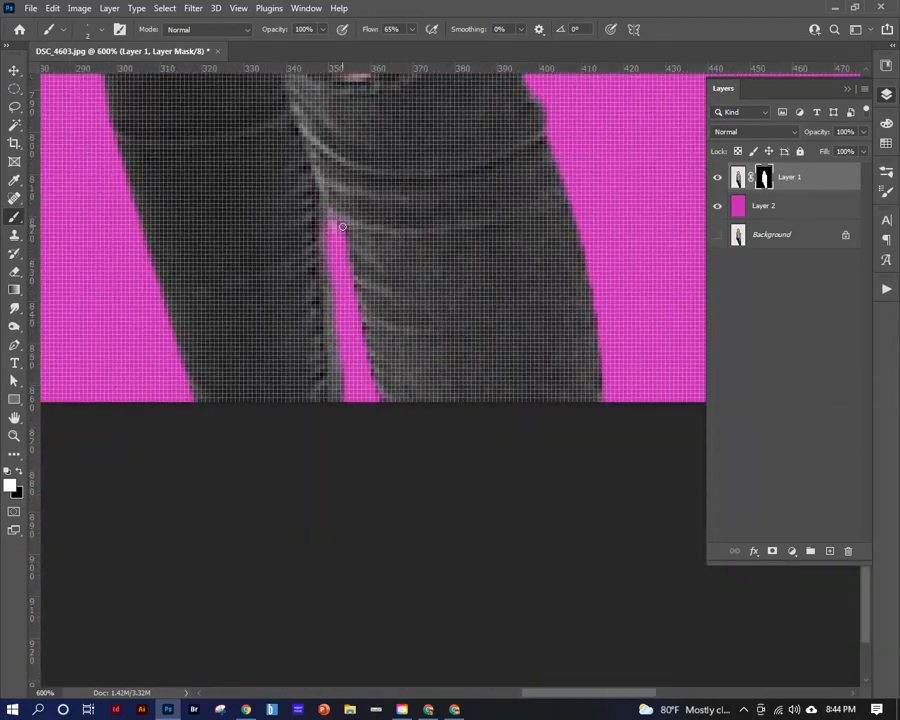
{"action": "key", "text": "x"}
{"action": "left_click_drag", "start_coordinate": [444, 203], "coordinate": [410, 543]}
{"action": "left_click_drag", "start_coordinate": [416, 209], "coordinate": [379, 548]}
{"action": "left_click_drag", "start_coordinate": [394, 364], "coordinate": [379, 556]}
{"action": "left_click_drag", "start_coordinate": [395, 331], "coordinate": [390, 562]}
{"action": "left_click_drag", "start_coordinate": [378, 220], "coordinate": [400, 556]}
{"action": "left_click_drag", "start_coordinate": [397, 361], "coordinate": [410, 560]}
{"action": "left_click_drag", "start_coordinate": [366, 275], "coordinate": [383, 630]}
{"action": "left_click_drag", "start_coordinate": [328, 141], "coordinate": [500, 458]}
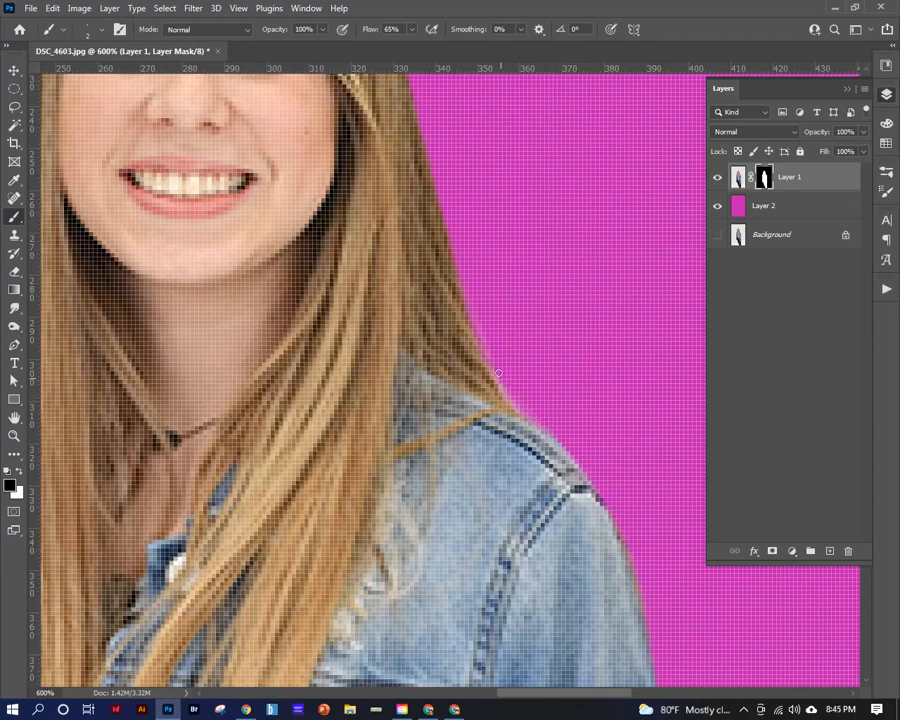
Compare the shoulder edge with Layer 2 hidden and shown, and paint white on Layer 1's mask to restore the jacket's shoulder and sleeve
{"action": "scroll", "coordinate": [523, 407], "scroll_direction": "left", "scroll_amount": 8}
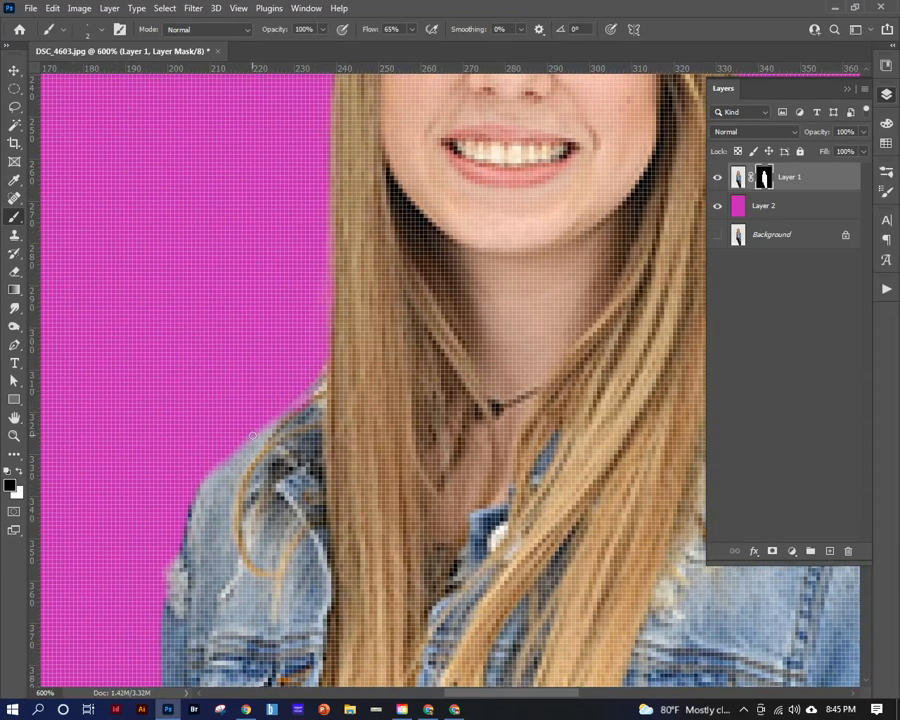
{"action": "left_click", "coordinate": [717, 206]}
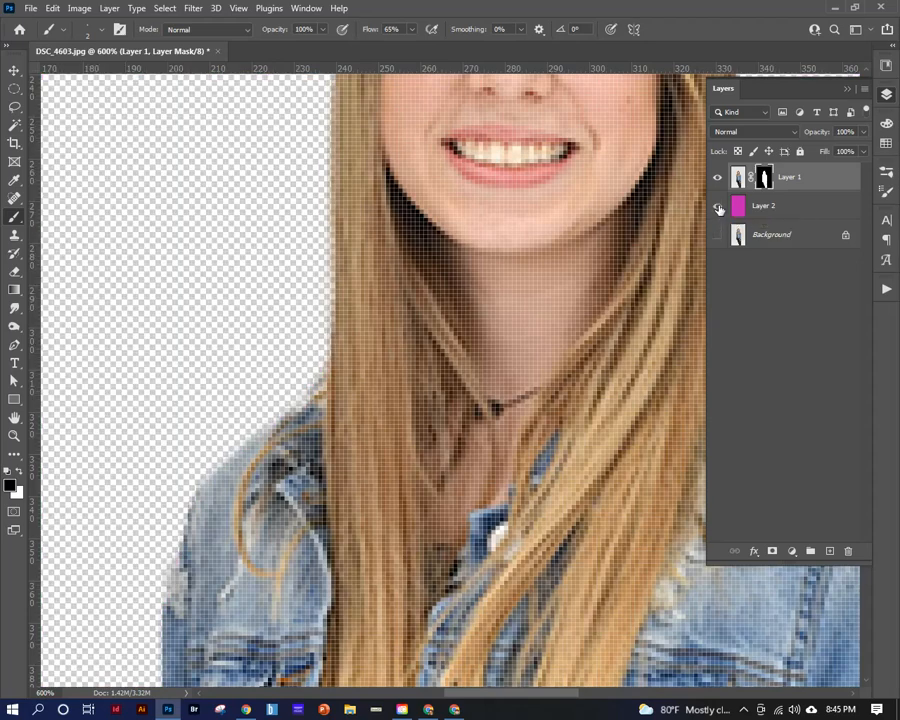
{"action": "left_click", "coordinate": [718, 207]}
{"action": "left_click", "coordinate": [717, 206]}
{"action": "left_click", "coordinate": [717, 207]}
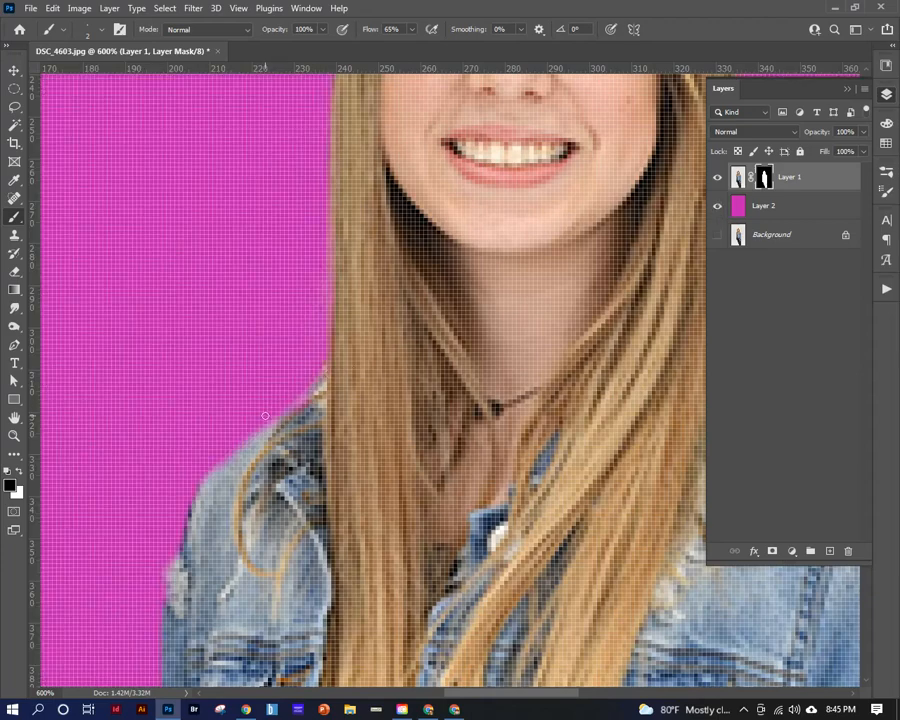
{"action": "left_click", "coordinate": [716, 207]}
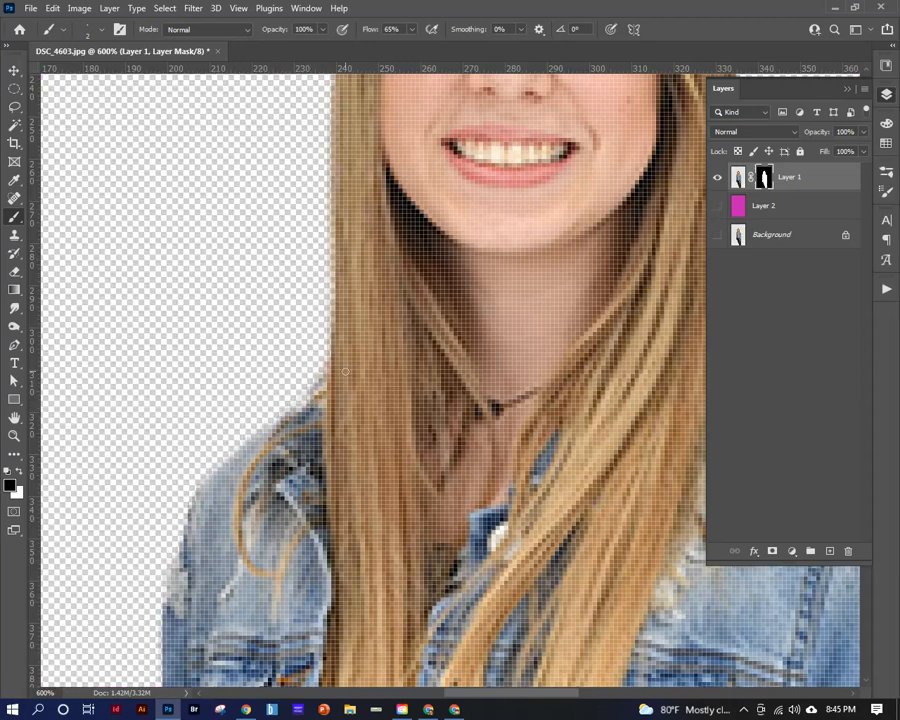
{"action": "left_click", "coordinate": [717, 208]}
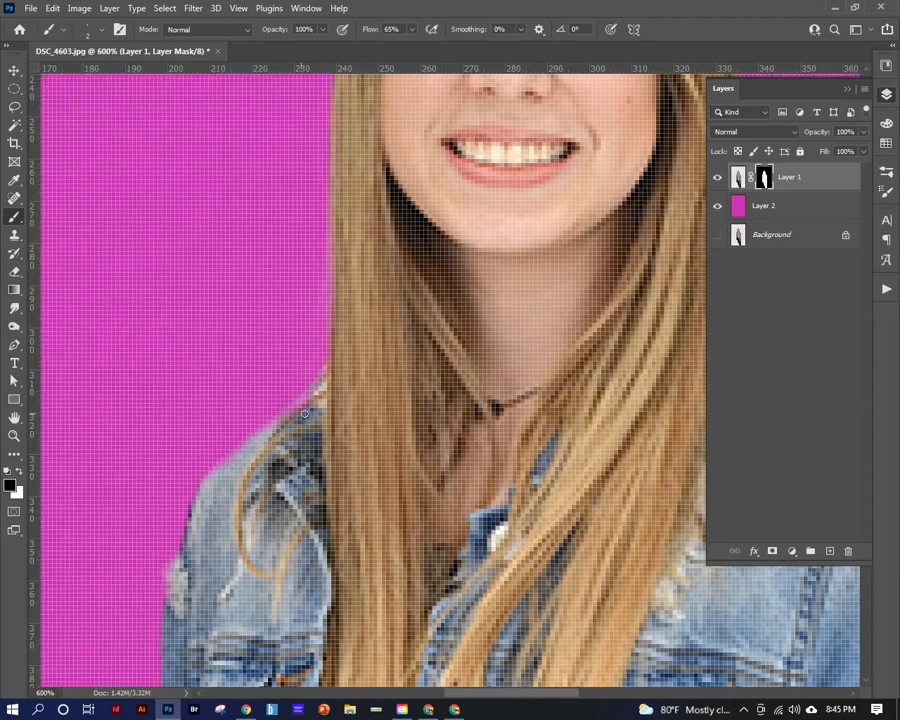
{"action": "key", "text": "x"}
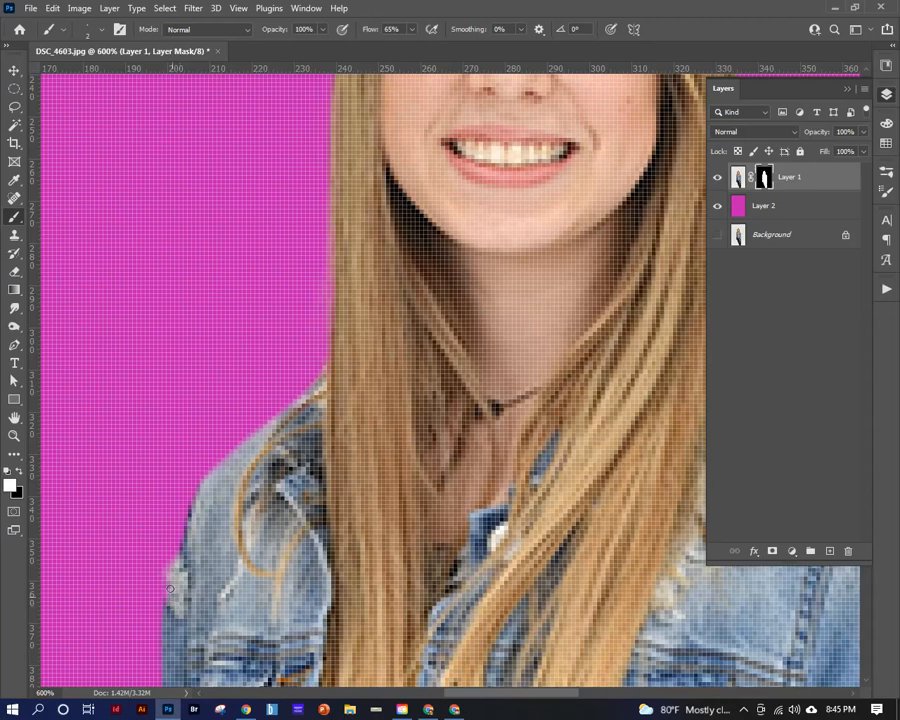
{"action": "left_click_drag", "start_coordinate": [170, 589], "coordinate": [181, 560]}
Hide the magenta Layer 2 and show the whole cutout on transparency at 100%
{"action": "left_click", "coordinate": [717, 205]}
{"action": "left_click", "coordinate": [468, 306], "text": "alt"}
{"action": "left_click", "coordinate": [468, 306], "text": "alt"}
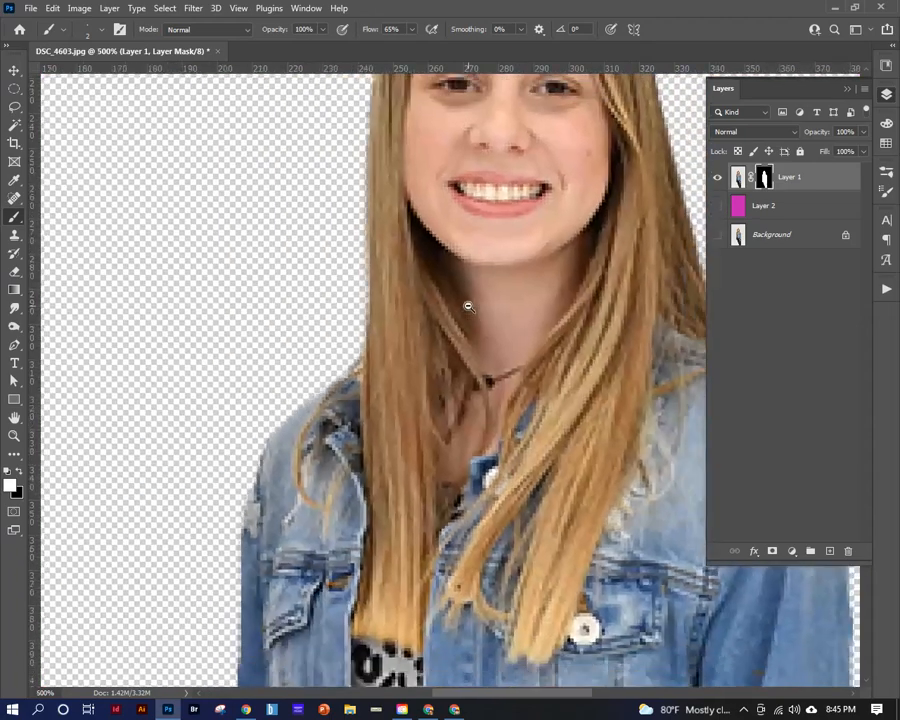
{"action": "left_click", "coordinate": [468, 306], "text": "alt"}
{"action": "left_click", "coordinate": [468, 306], "text": "alt"}
{"action": "left_click", "coordinate": [468, 306], "text": "alt"}
{"action": "left_click", "coordinate": [468, 306], "text": "alt"}
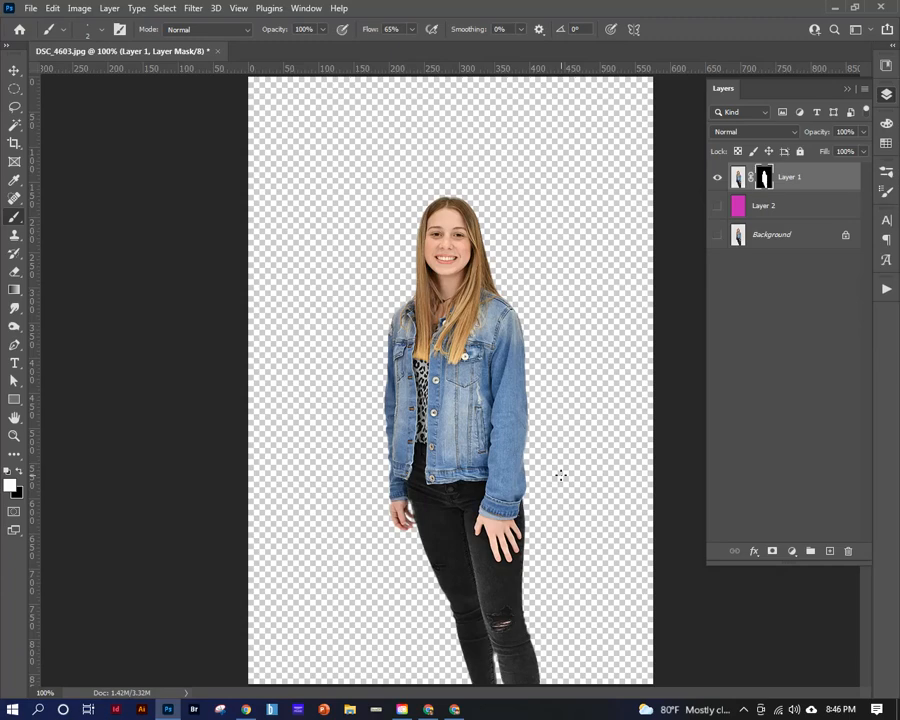
{"action": "left_click", "coordinate": [430, 708]}
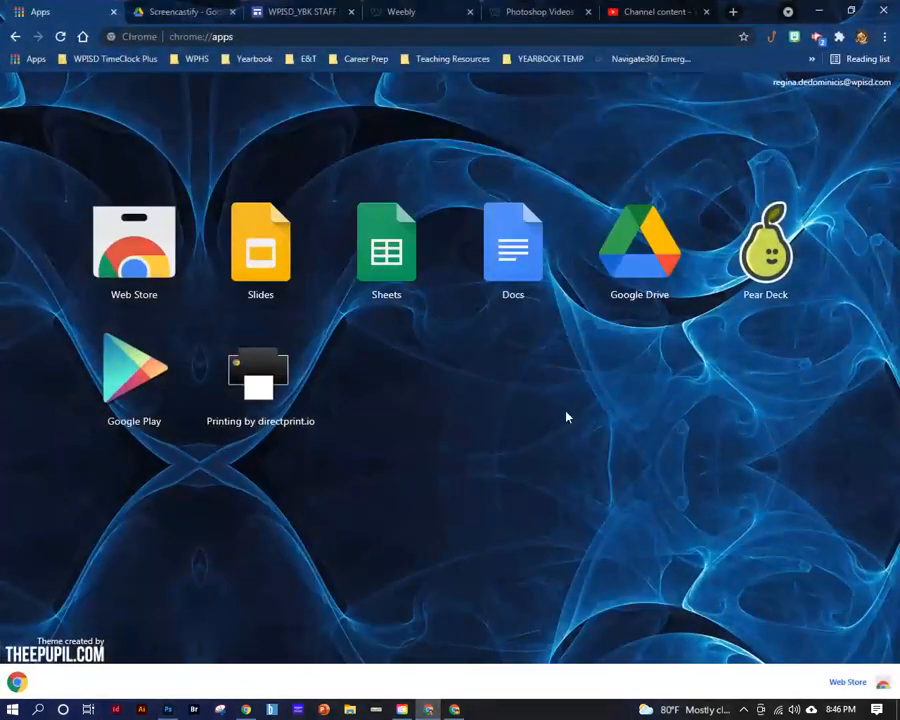
{"action": "left_click", "coordinate": [818, 40]}
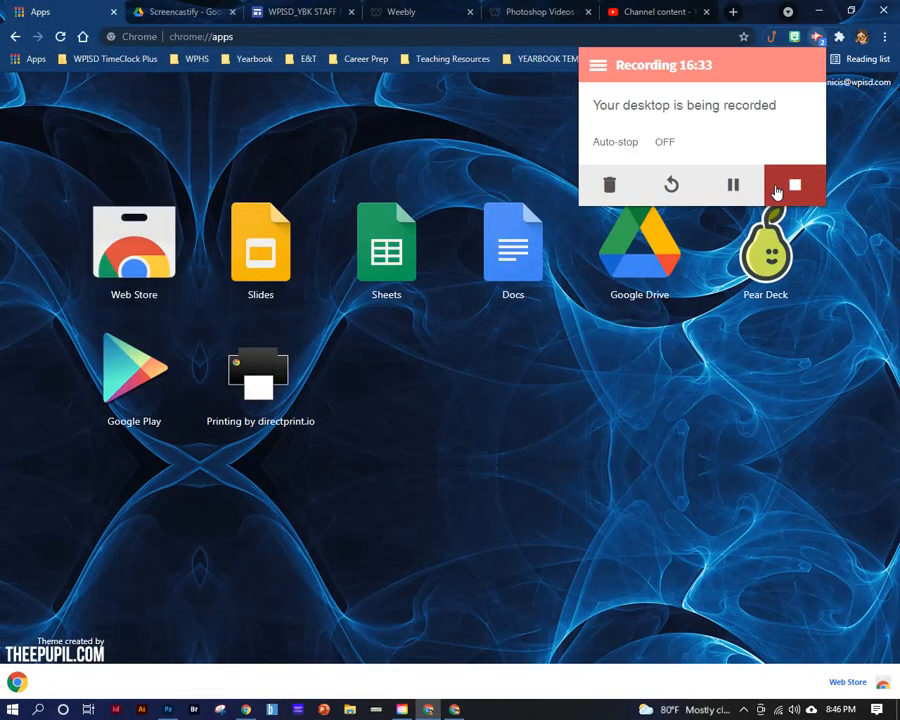